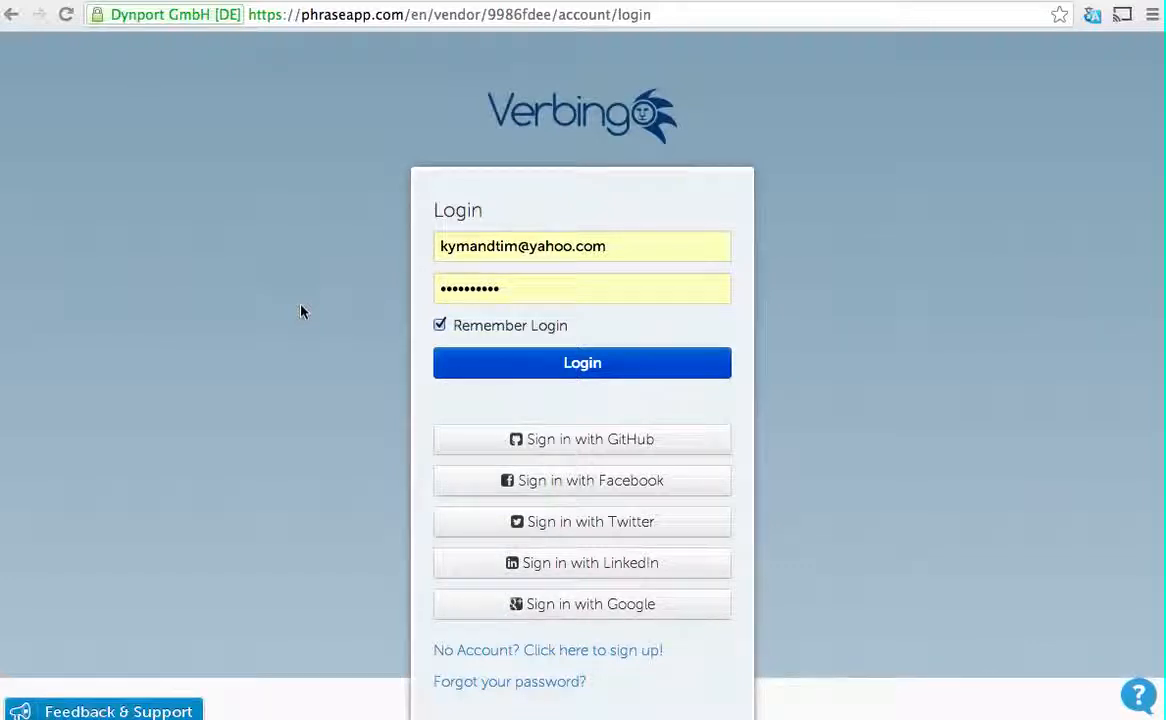
Switch to jEdit and look through the string entries in Android strings demo.xml
key("super+Tab")
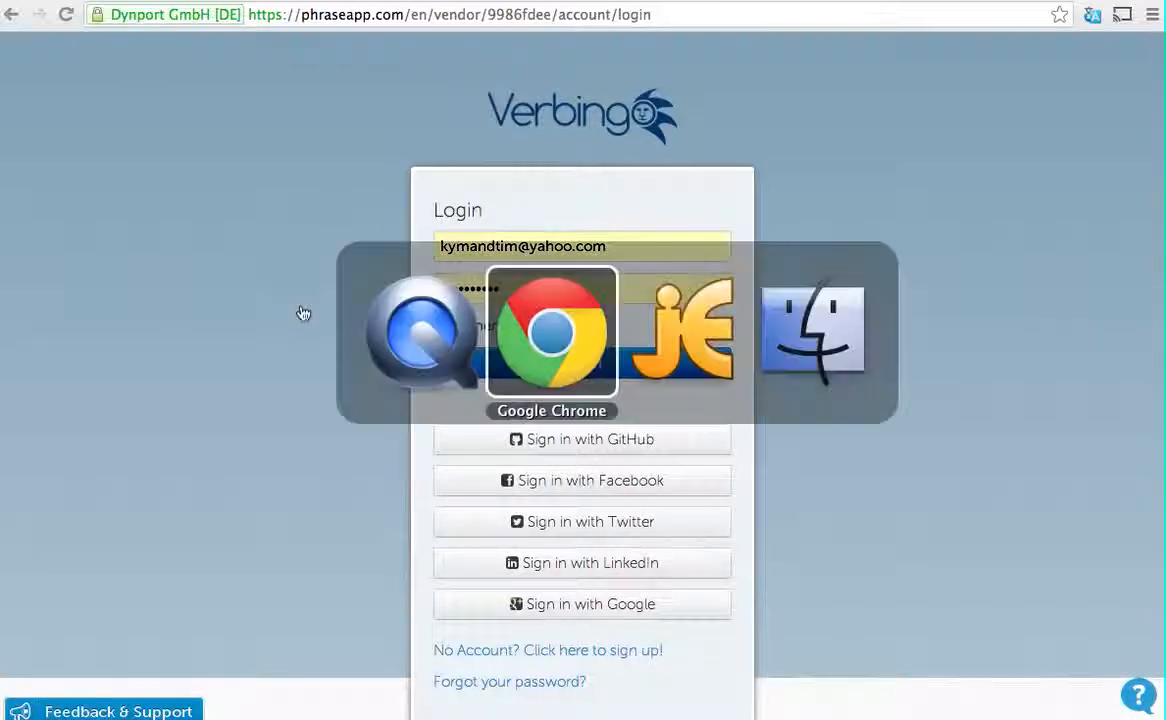
key("super+Tab")
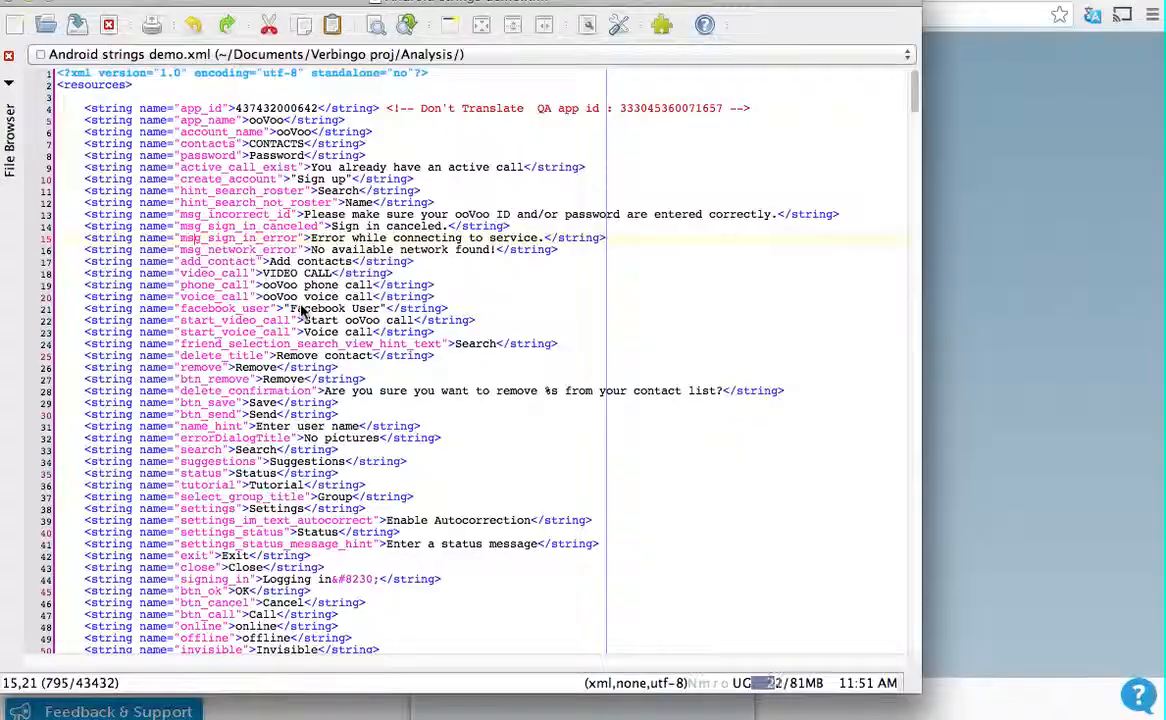
scroll(300, 311, "down", 20)
scroll(300, 311, "down", 20)
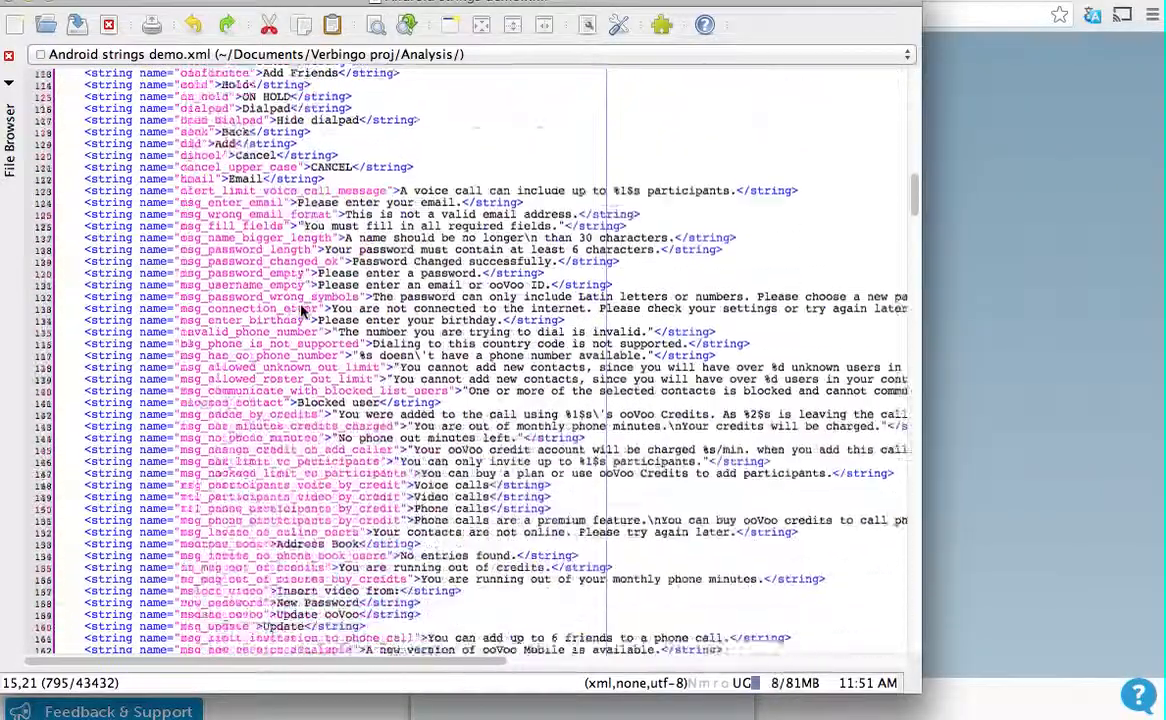
scroll(300, 311, "down", 3)
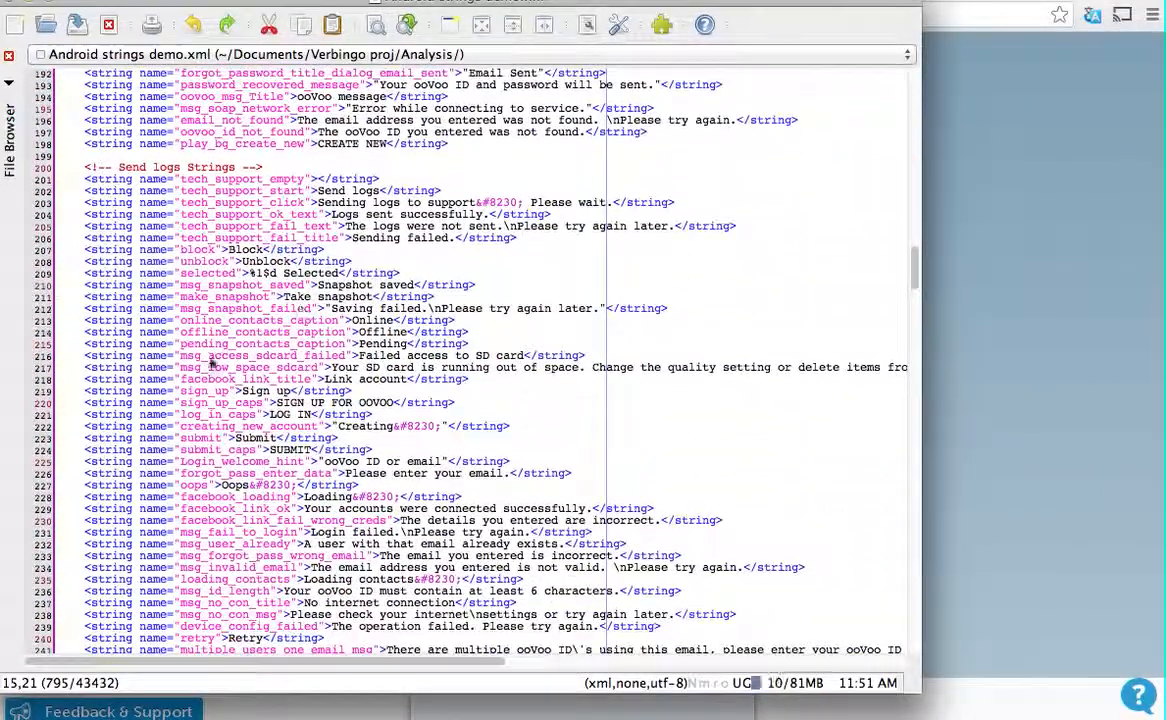
scroll(492, 455, "down", 10)
scroll(492, 455, "down", 20)
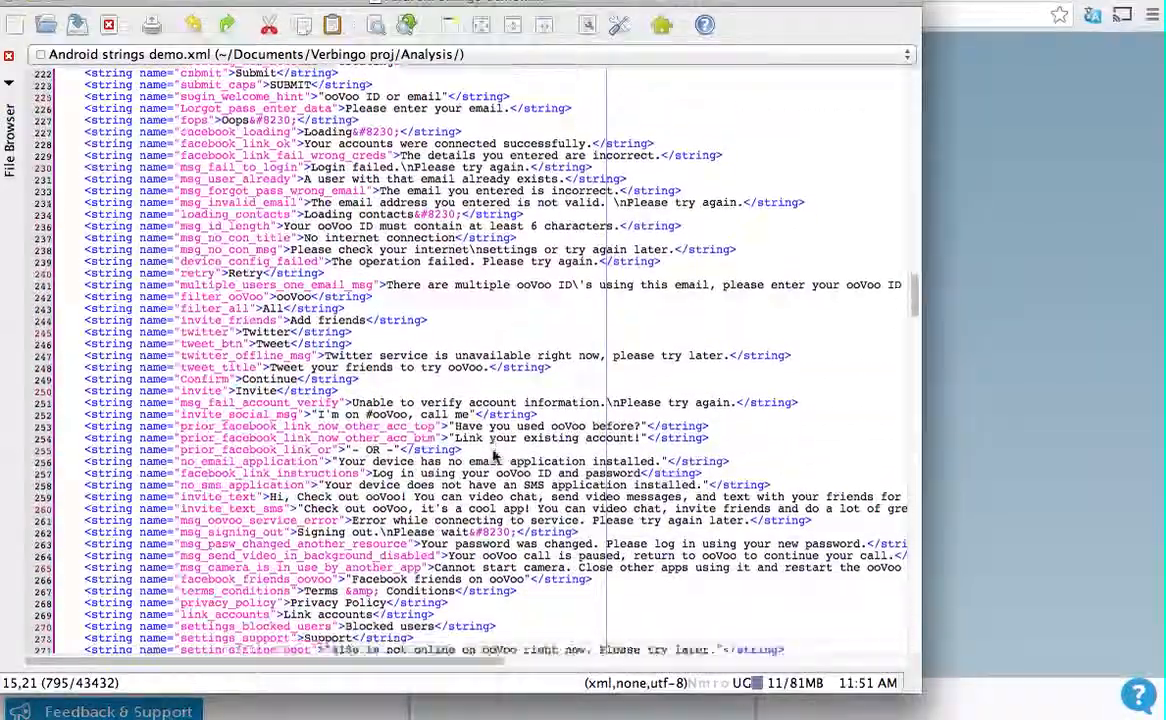
scroll(492, 455, "down", 20)
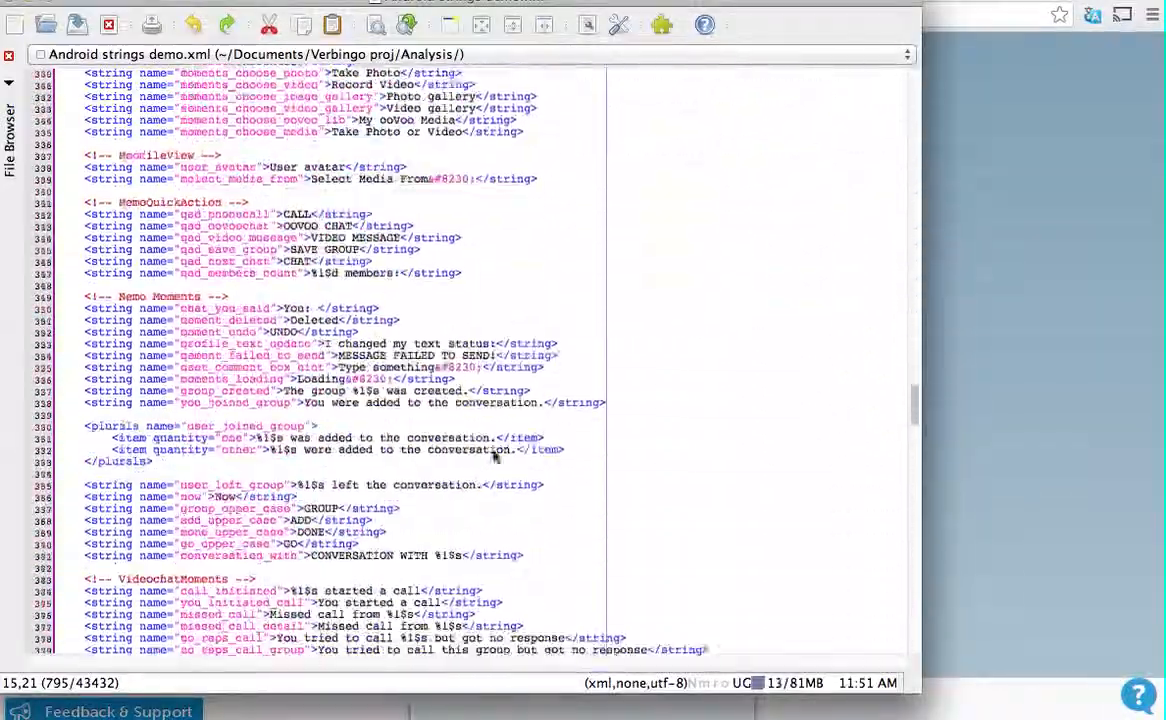
scroll(492, 457, "up", 6)
scroll(492, 457, "up", 20)
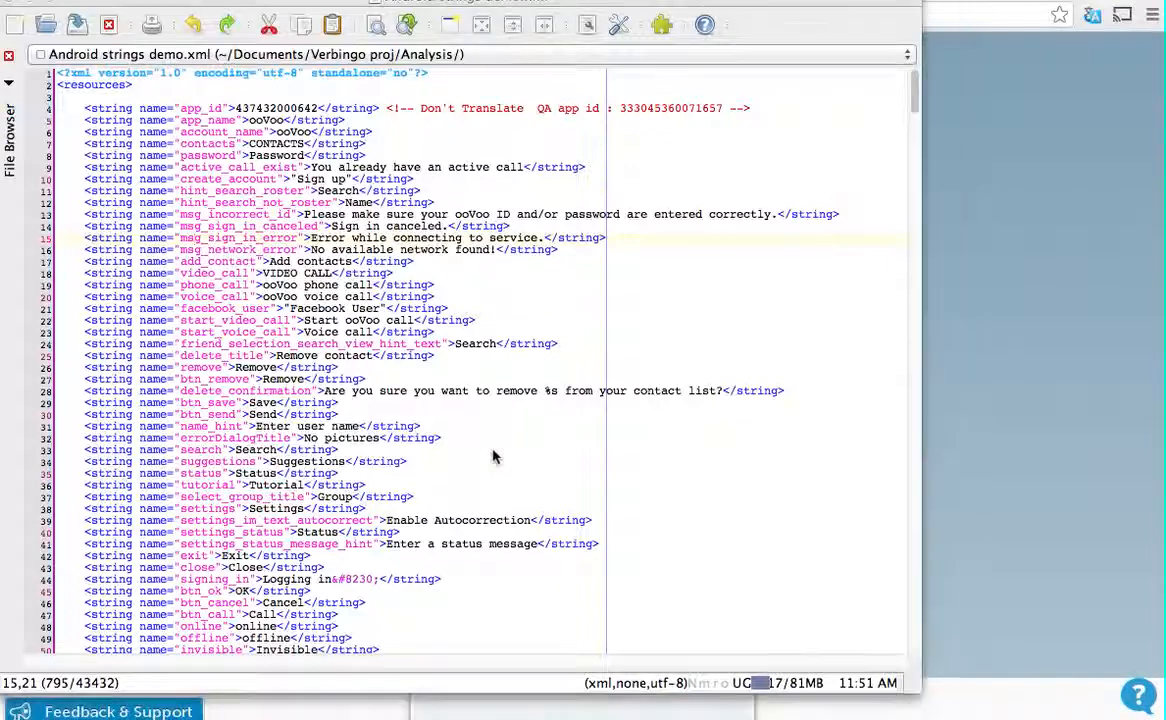
Switch back to Google Chrome and log in to the Verbingo account with the prefilled credentials
key("super+Tab")
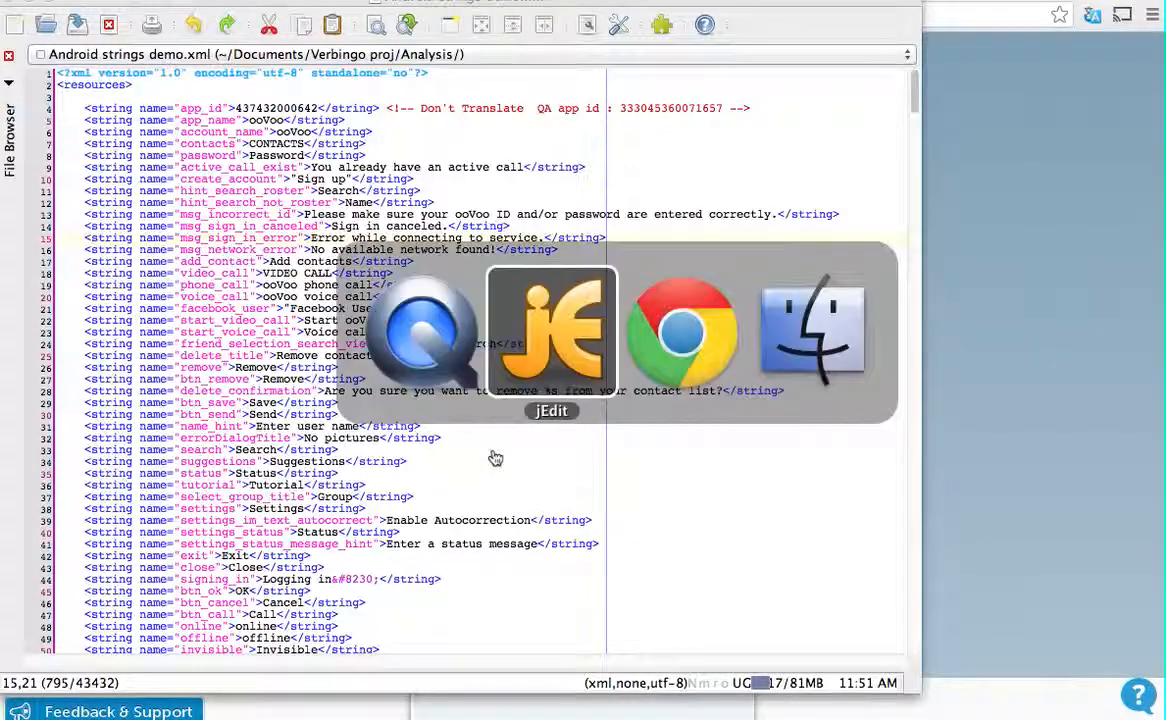
key("super+Tab")
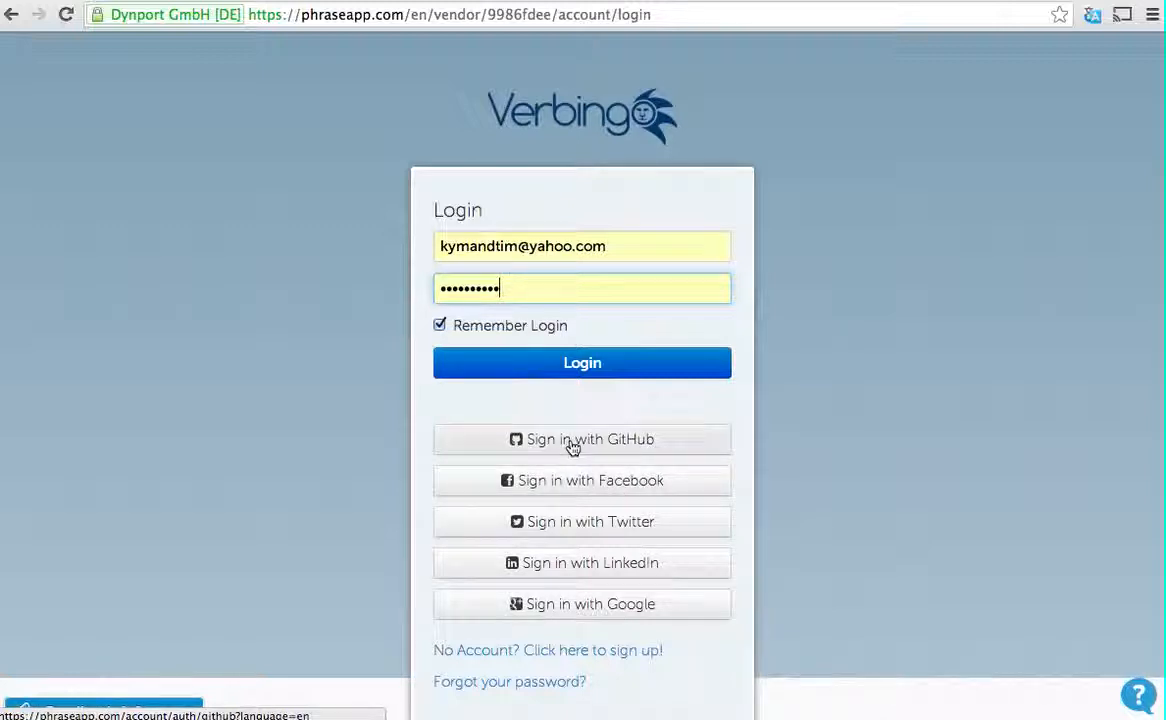
left_click(536, 377)
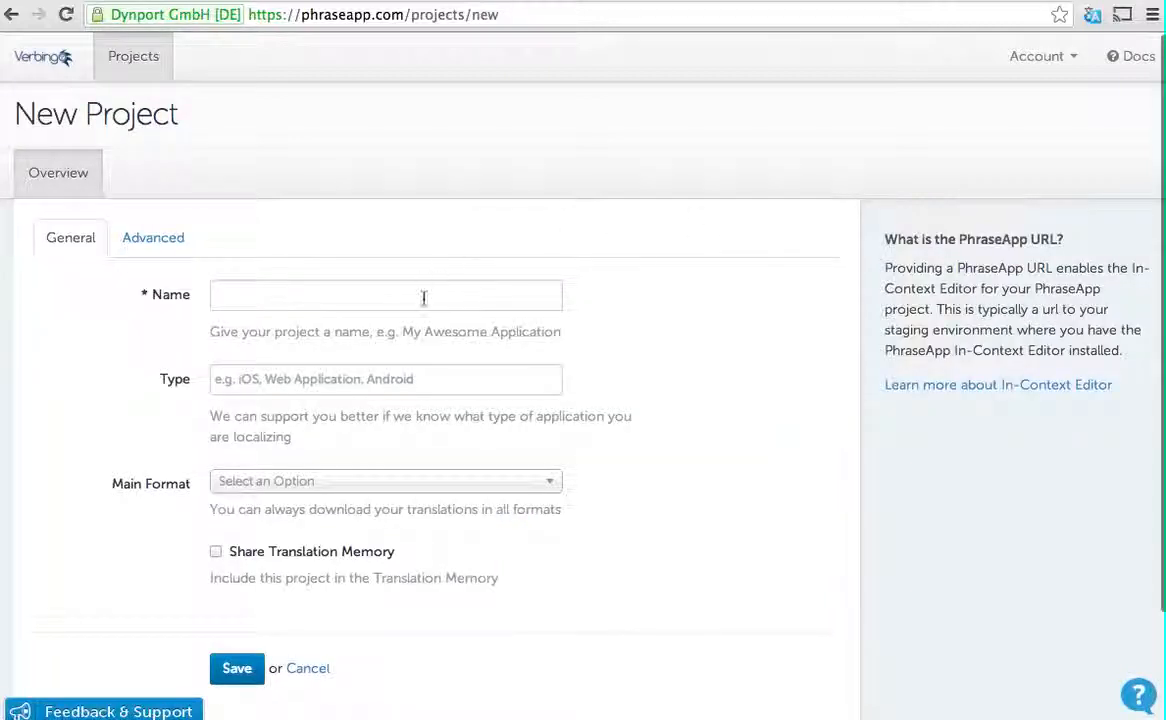
Name the new project "Android strings"
left_click(423, 297)
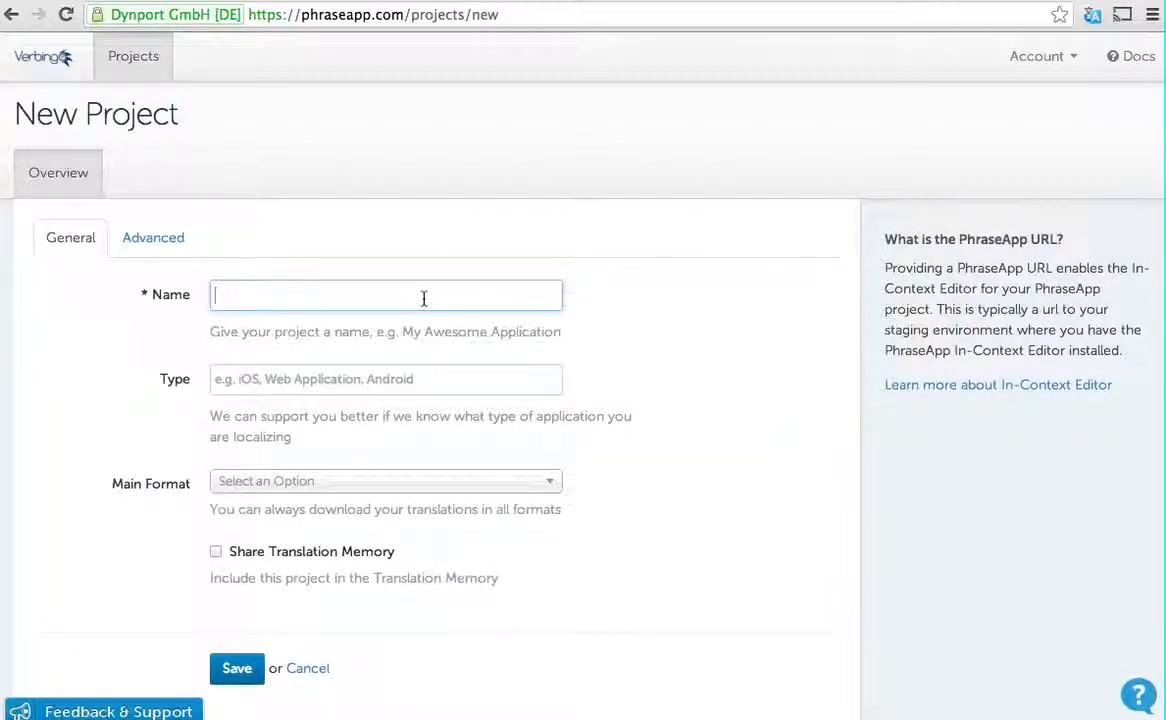
type("And")
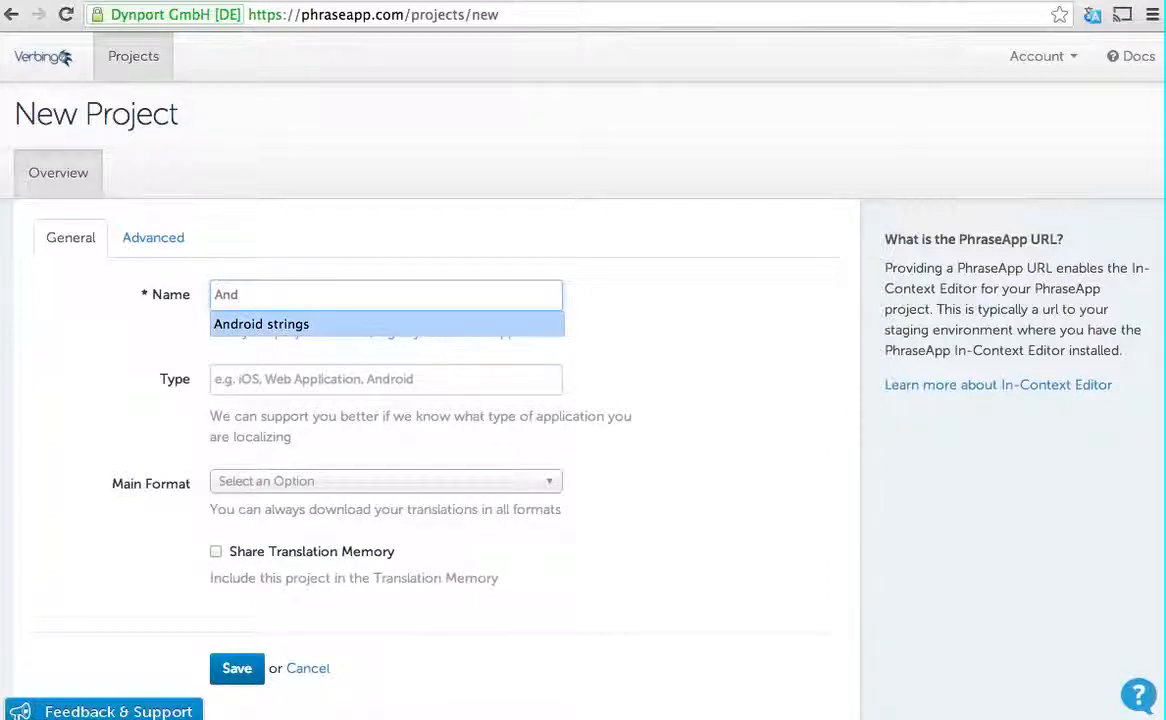
type("roid strings")
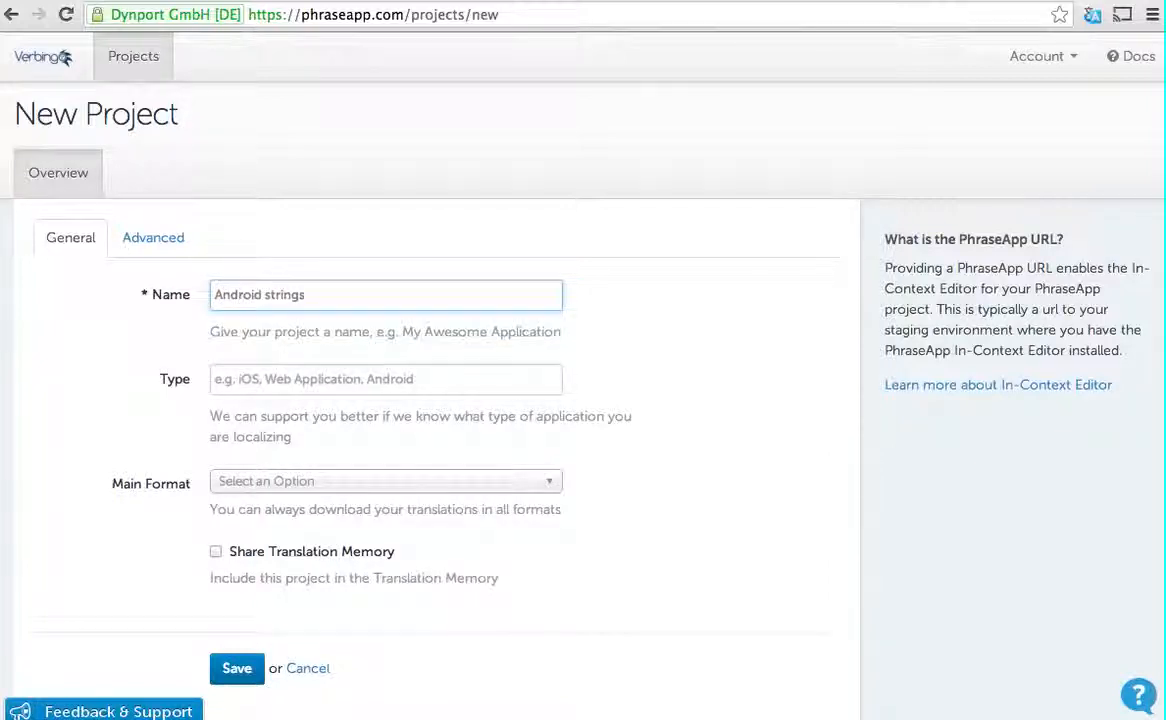
Set the project's main format to Android Strings (.xml) and save the project
left_click(436, 380)
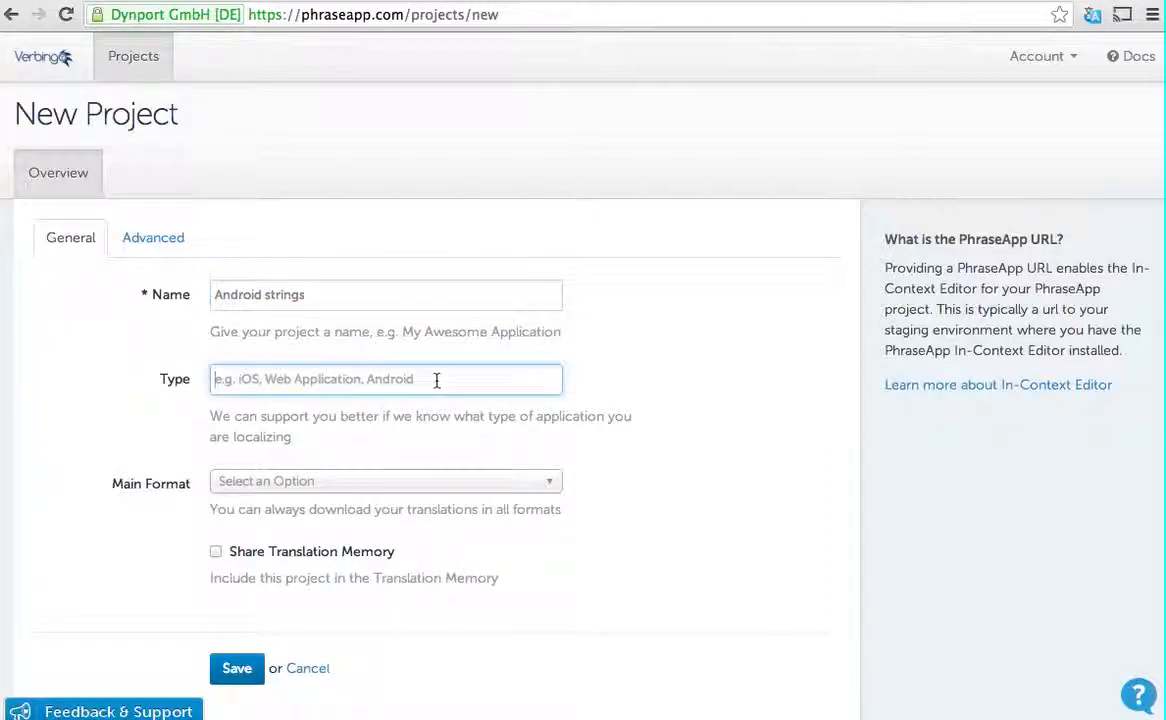
left_click(418, 483)
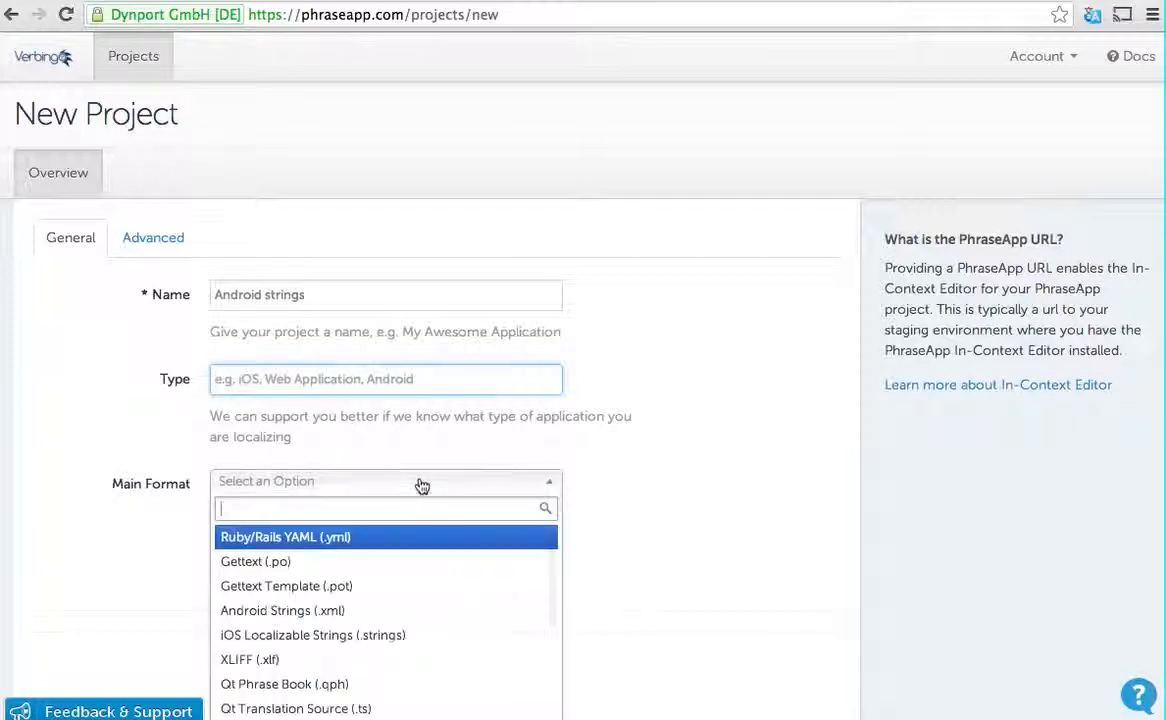
scroll(411, 573, "down", 3)
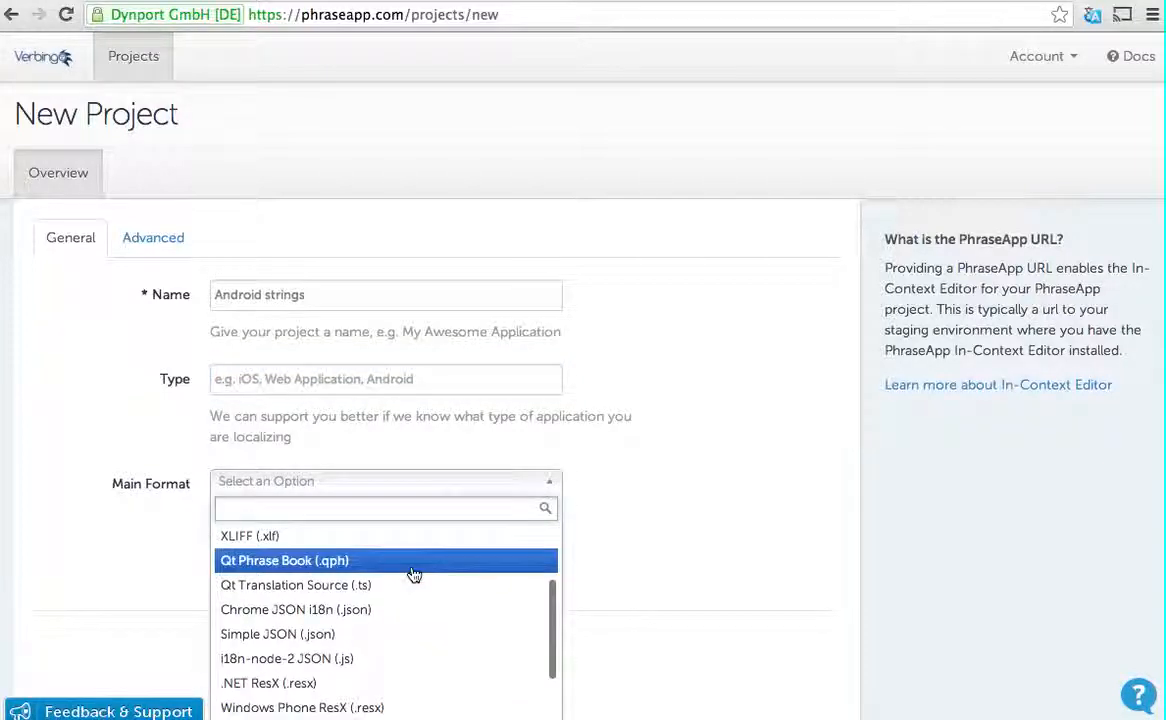
scroll(411, 573, "up", 4)
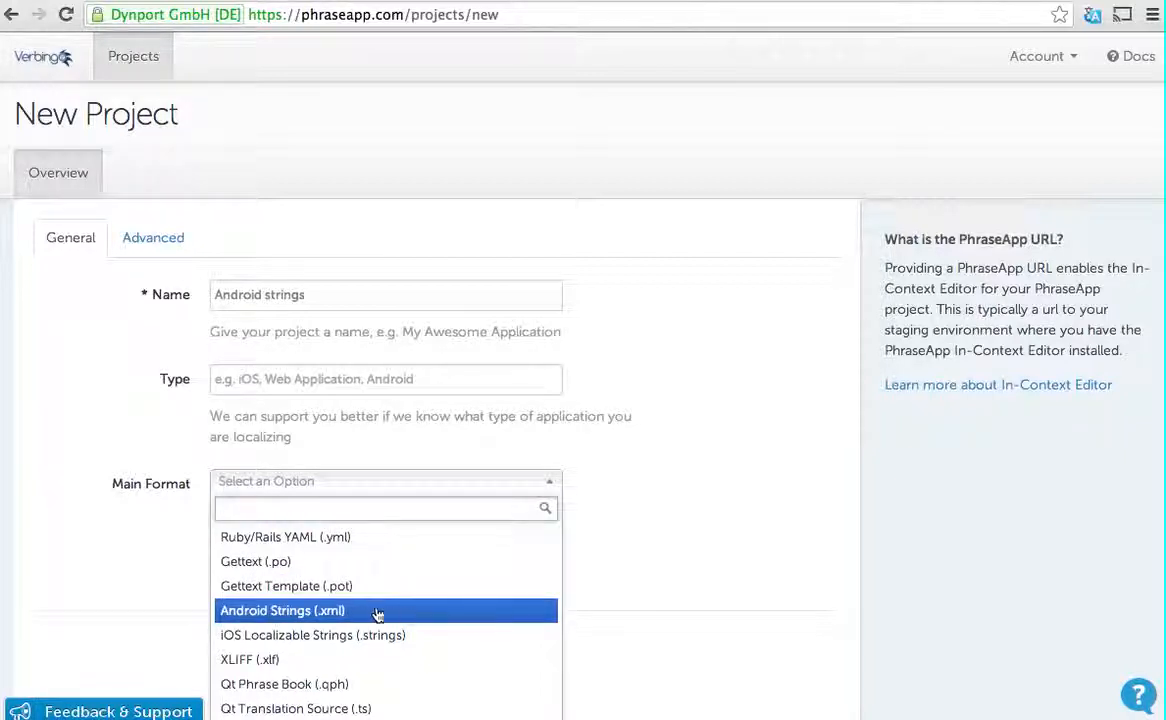
scroll(359, 614, "down", 5)
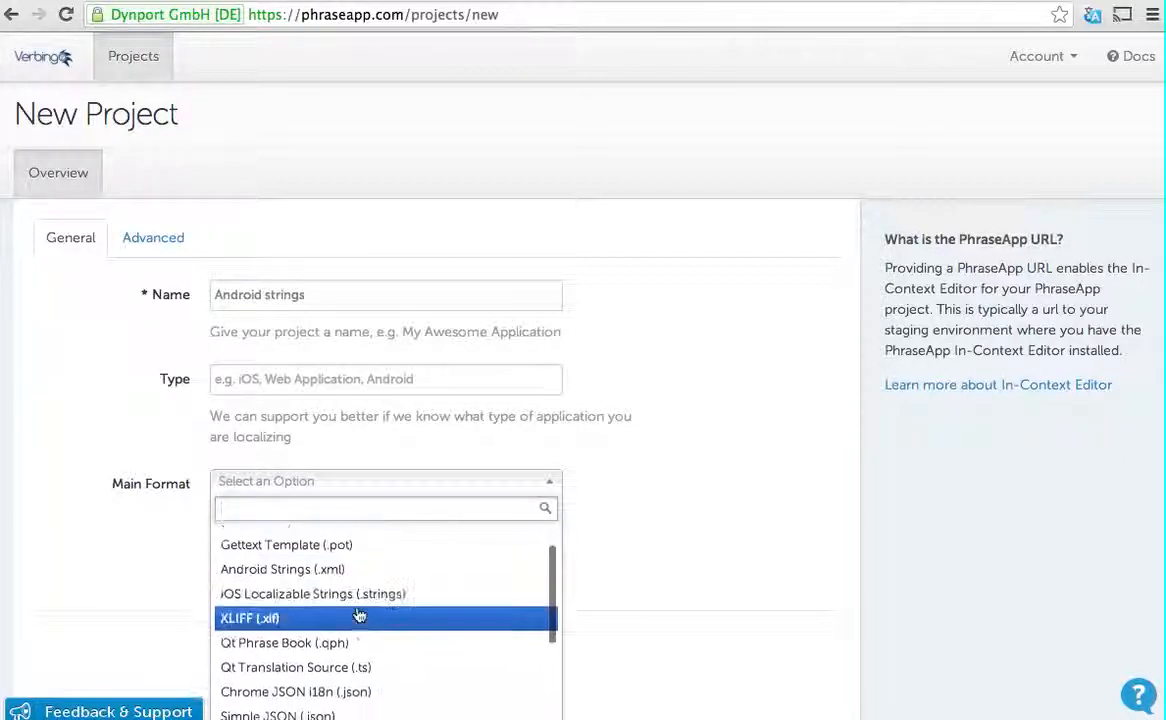
scroll(359, 614, "down", 3)
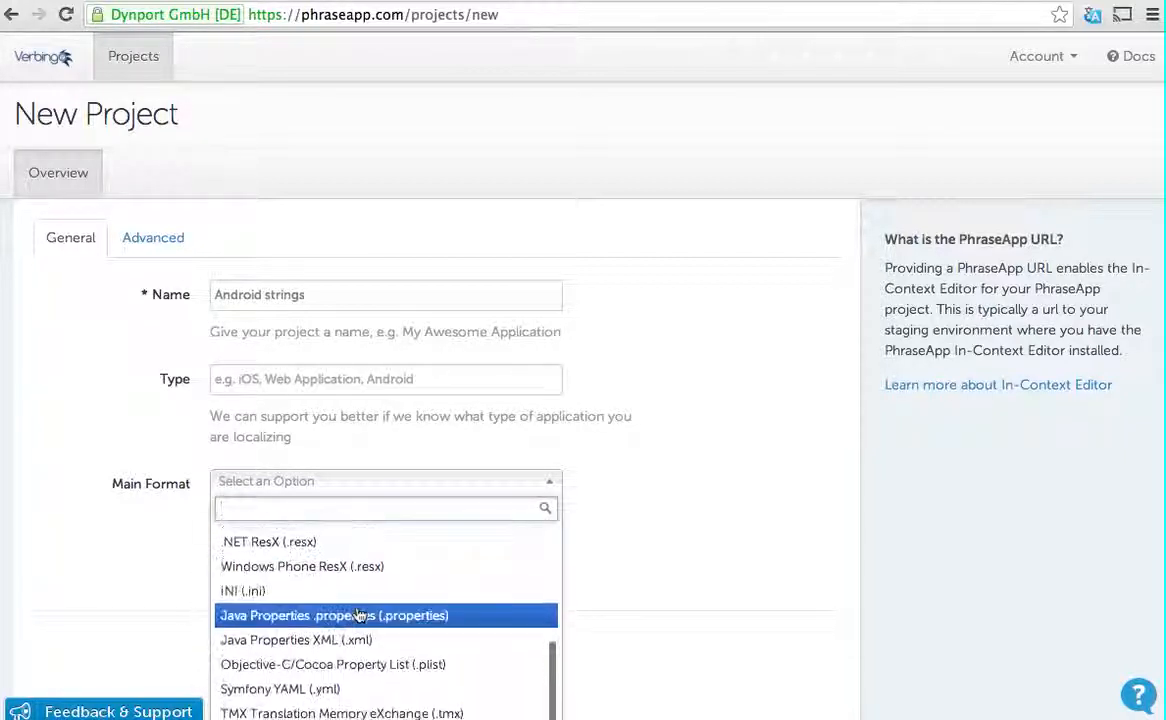
scroll(359, 614, "down", 1)
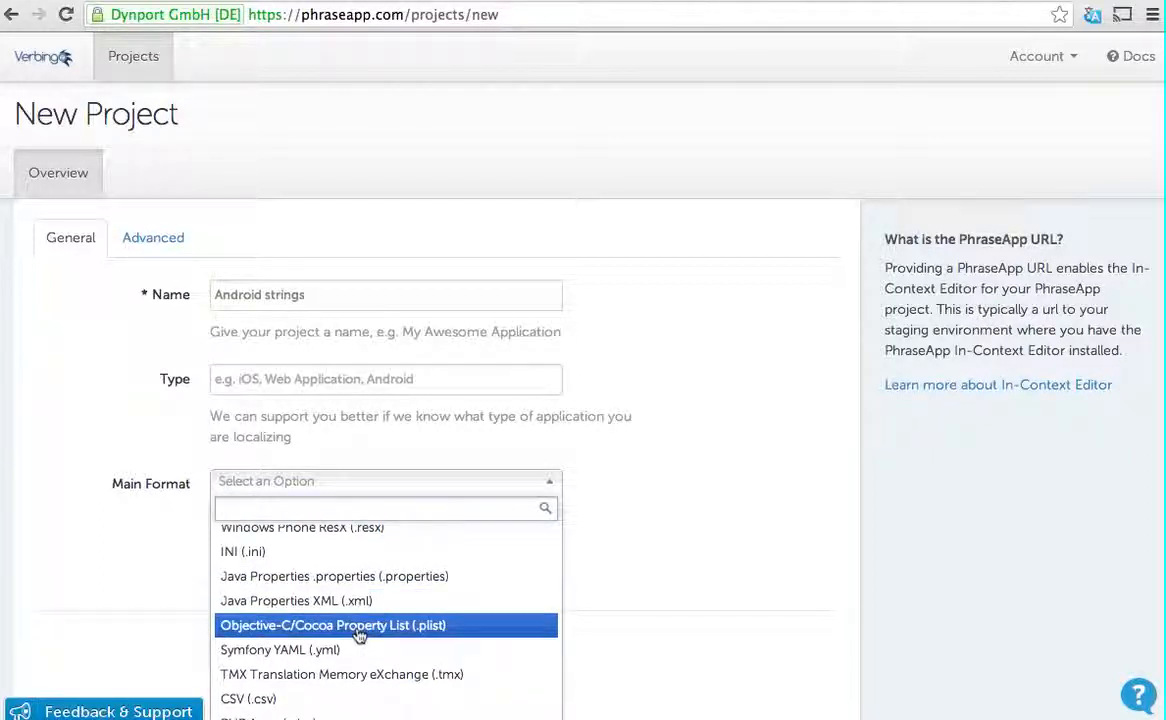
scroll(349, 660, "up", 8)
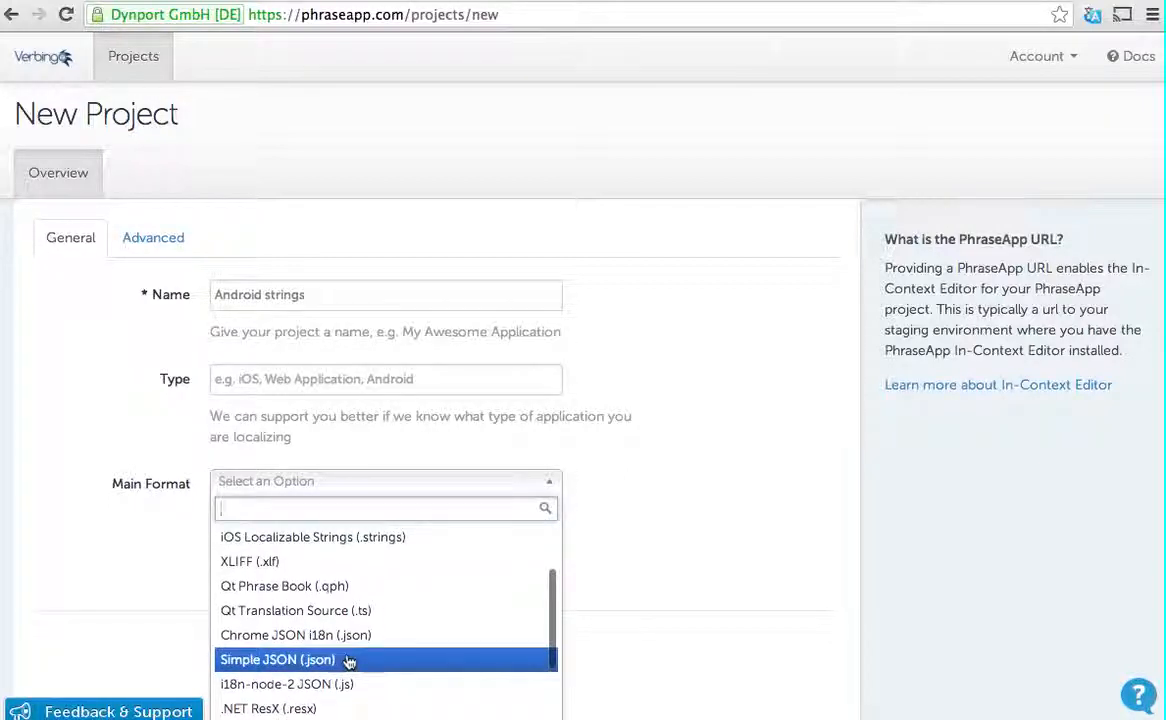
scroll(349, 660, "up", 4)
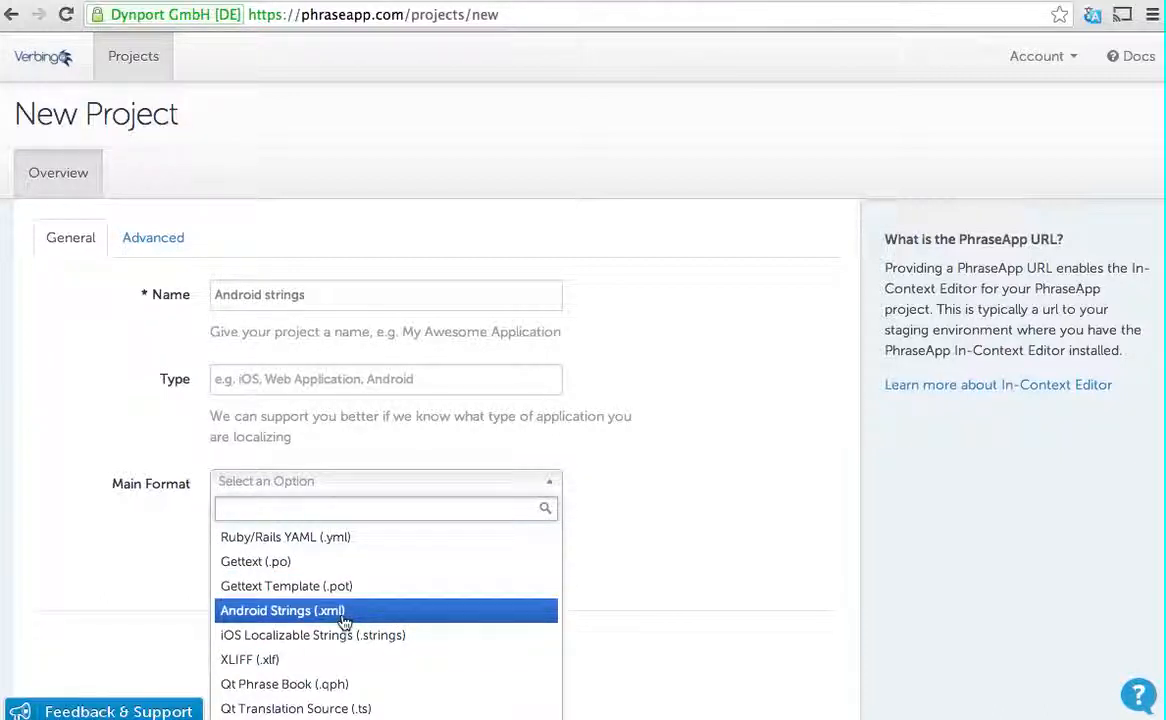
left_click(277, 611)
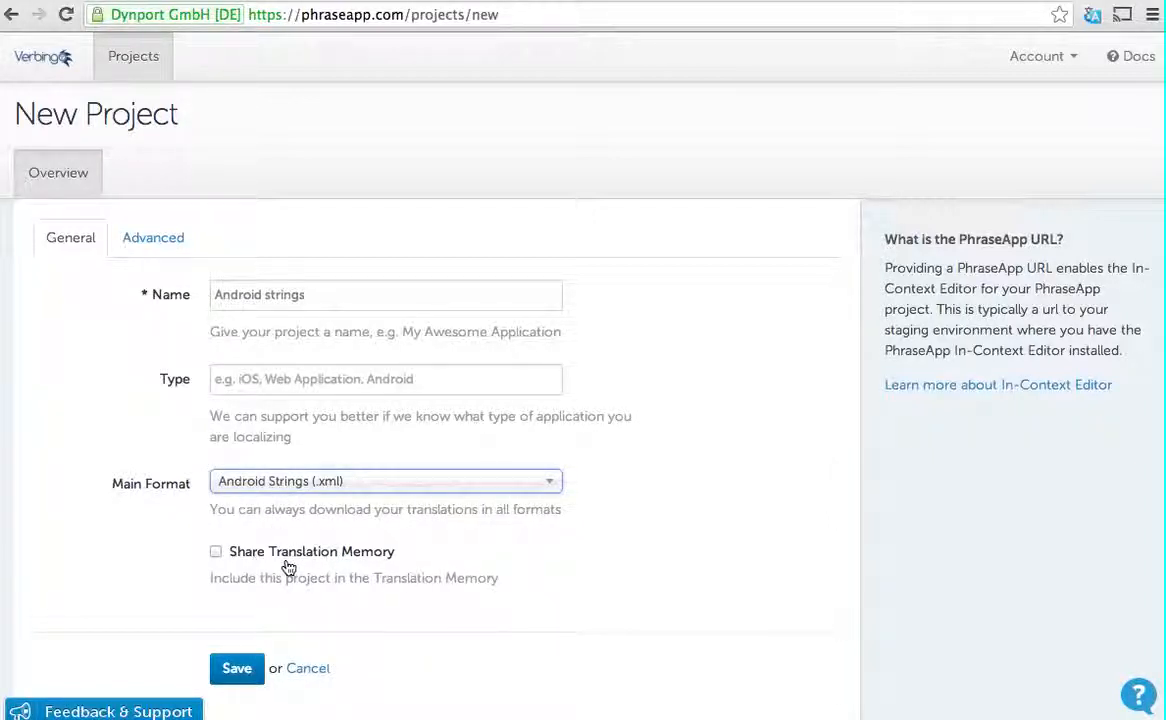
left_click(237, 668)
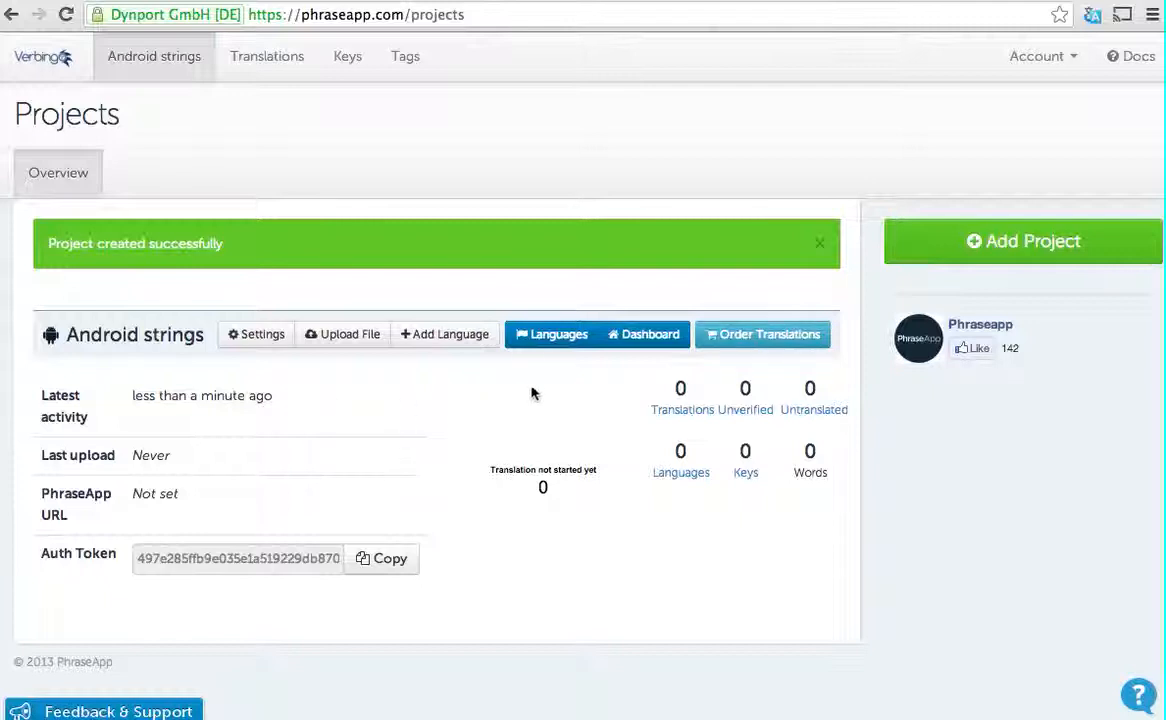
Start a new locale in the Android strings project and name it "english"
left_click(549, 343)
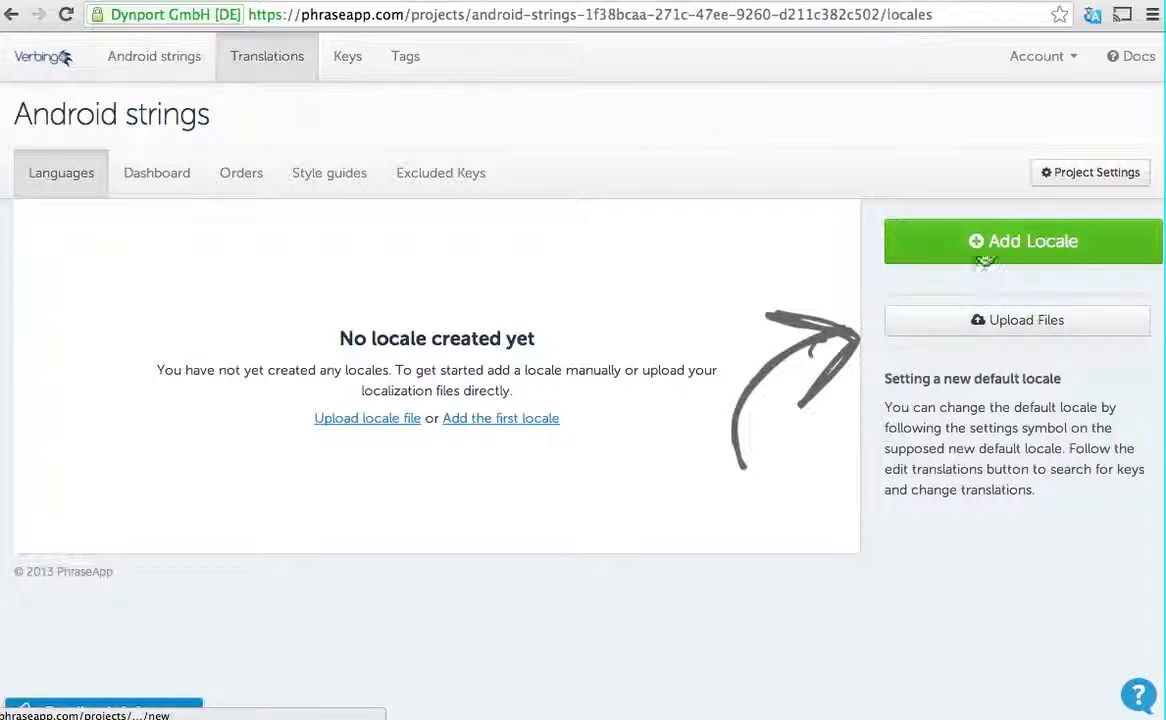
left_click(988, 242)
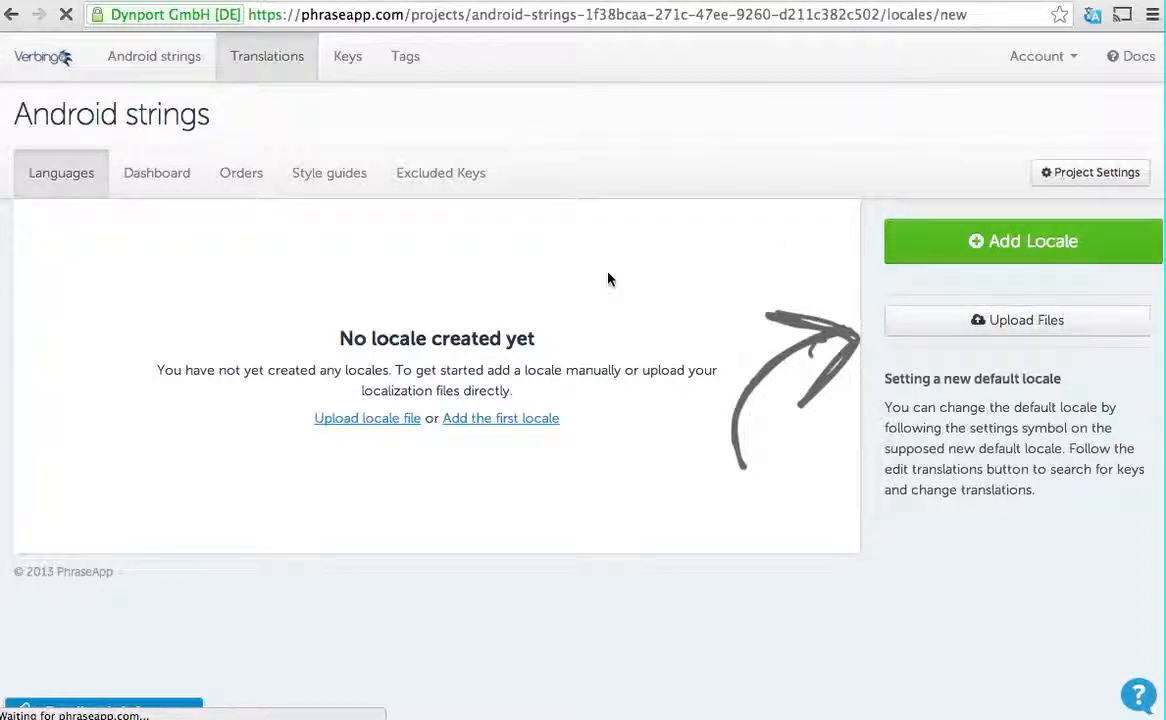
left_click(459, 237)
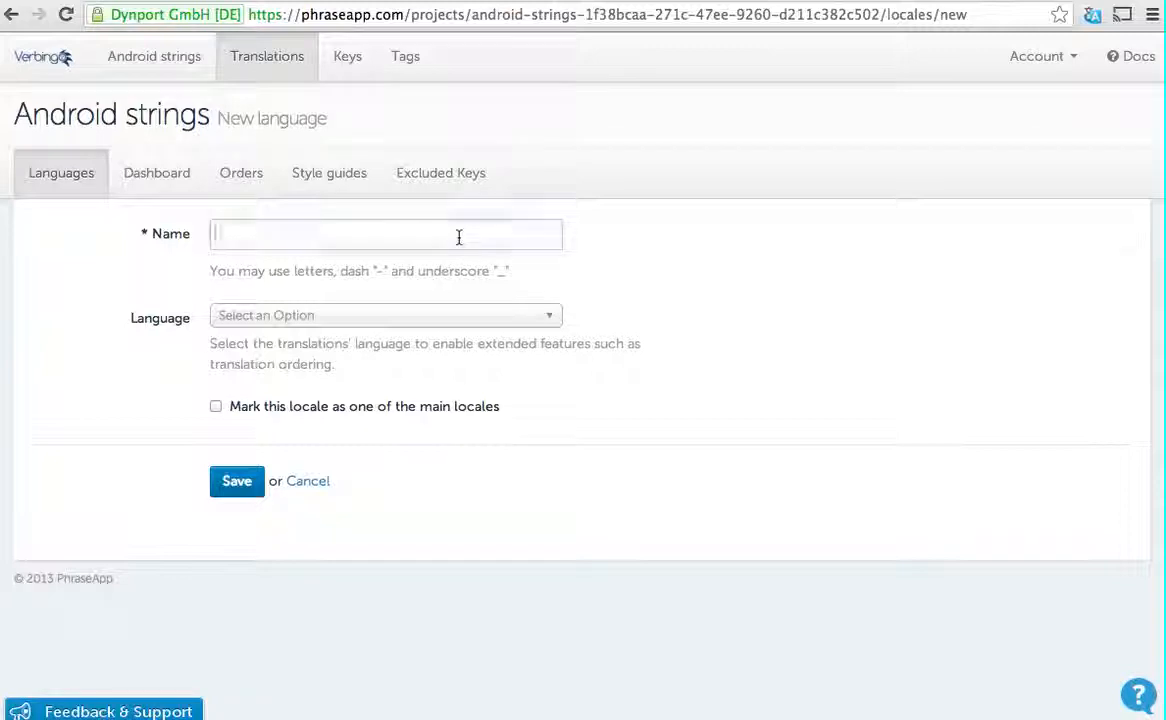
type("en")
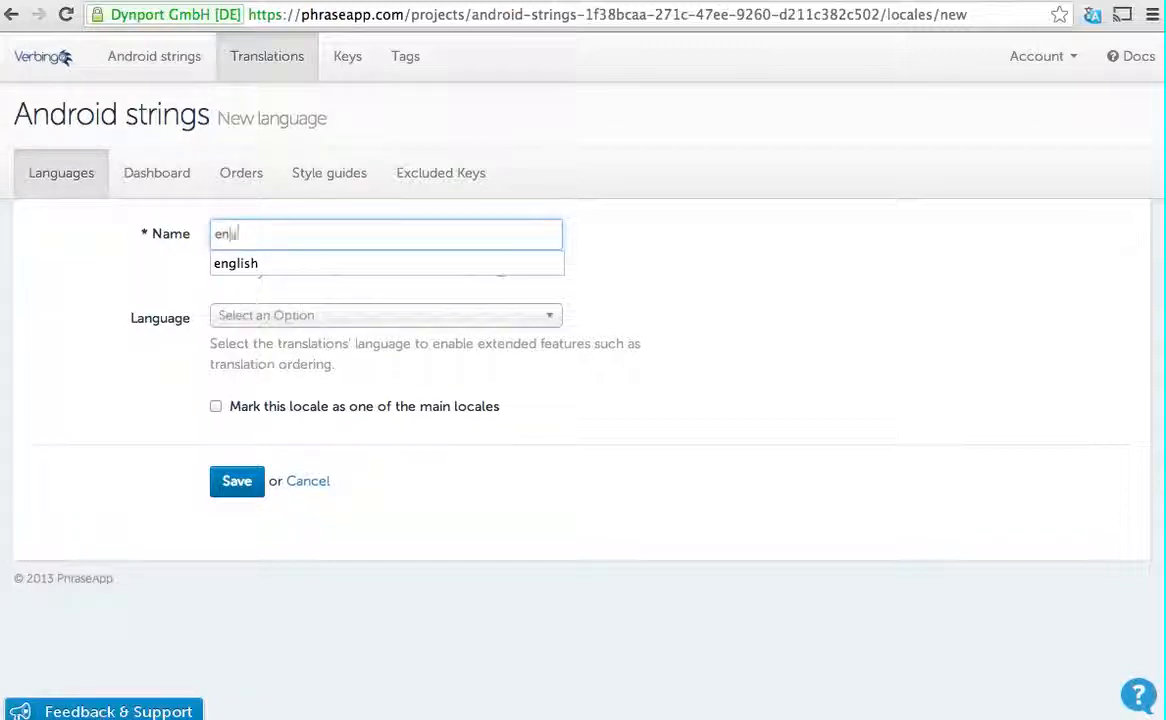
type("glish")
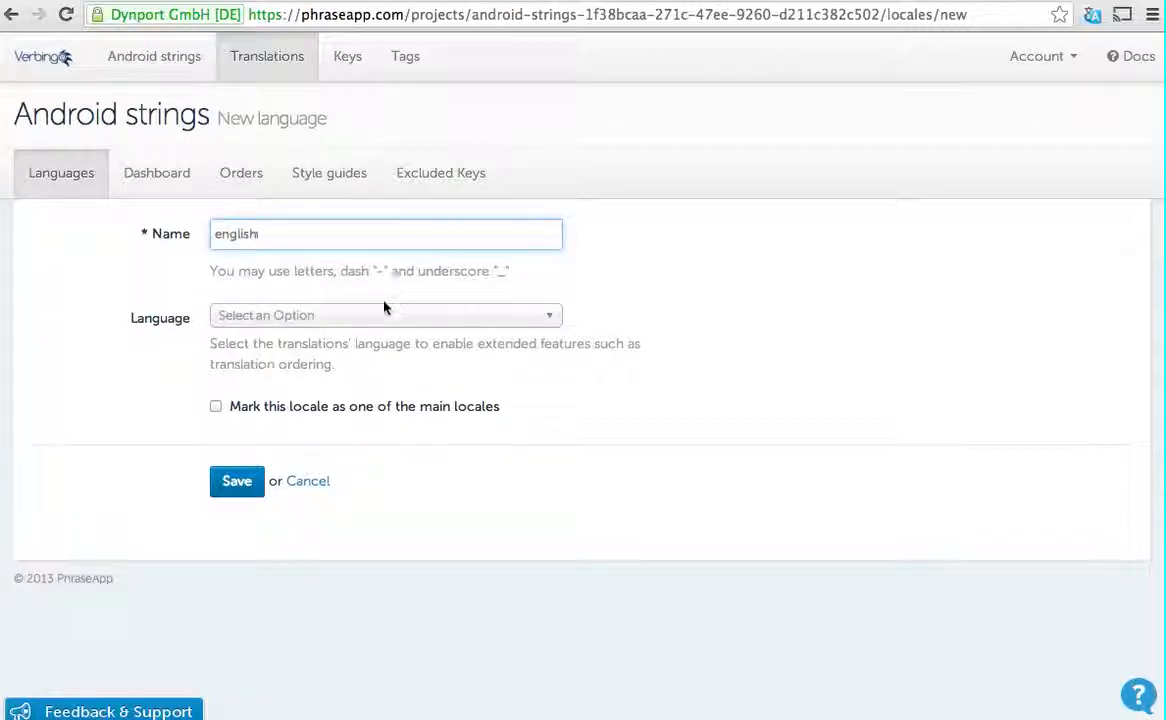
Set the locale's language to English - en, mark it as one of the main locales, and save it
left_click(381, 318)
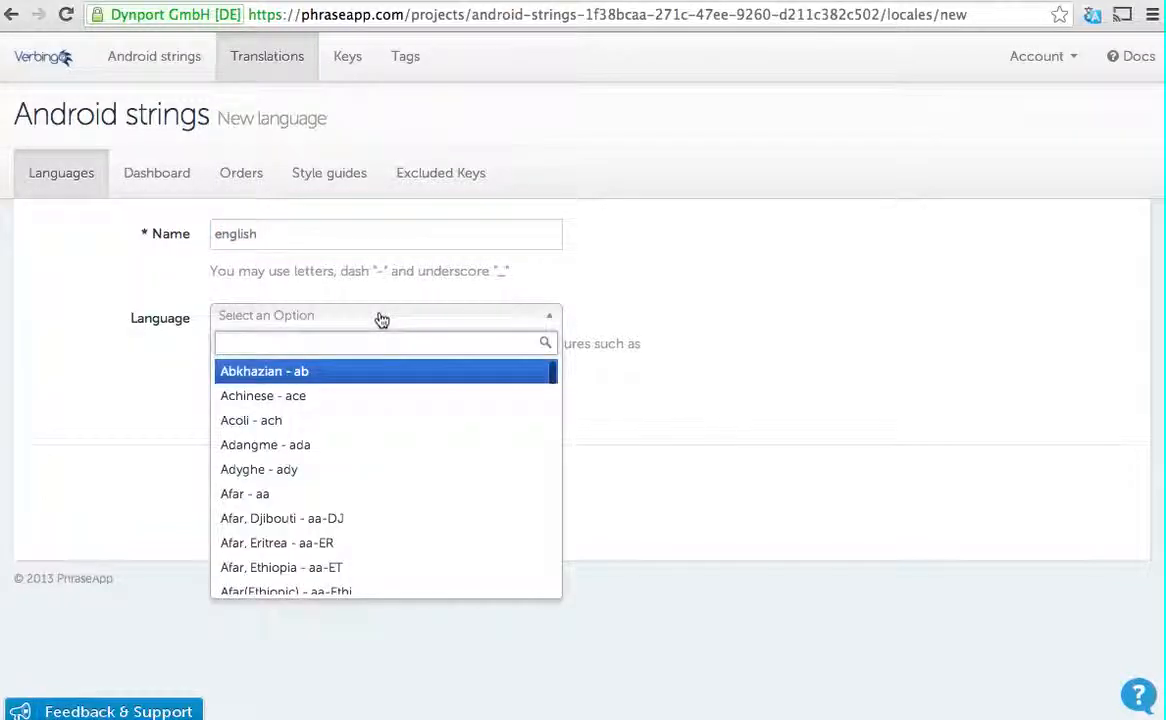
type("en")
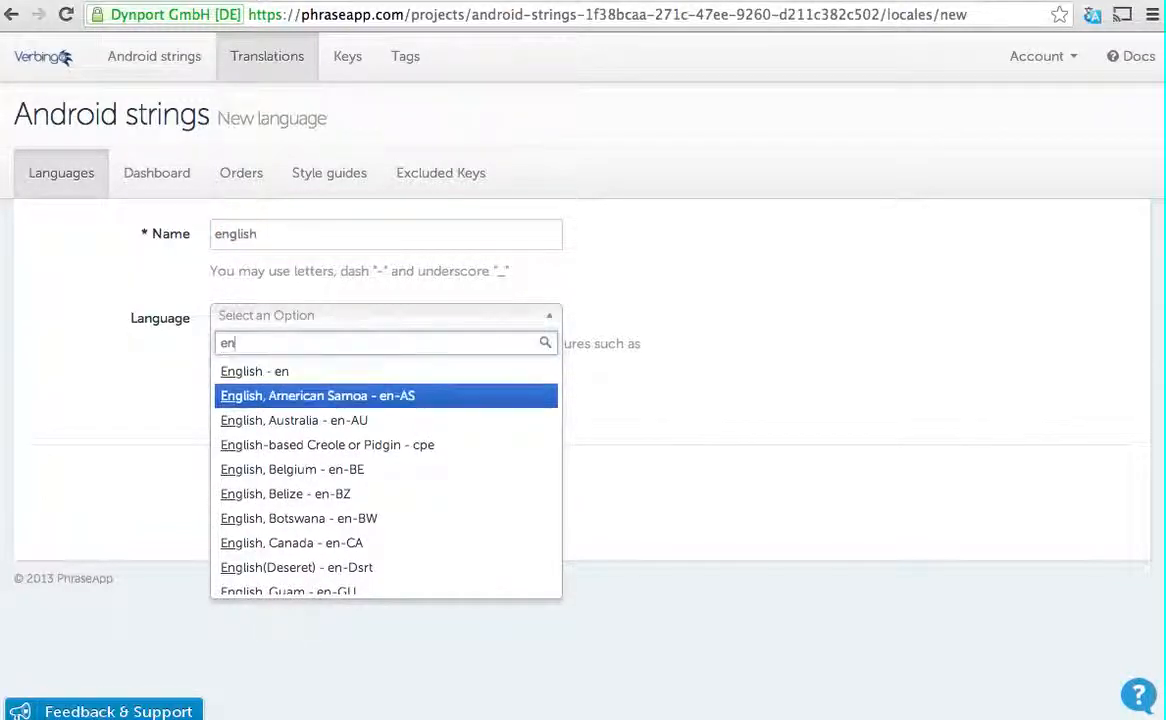
left_click(290, 371)
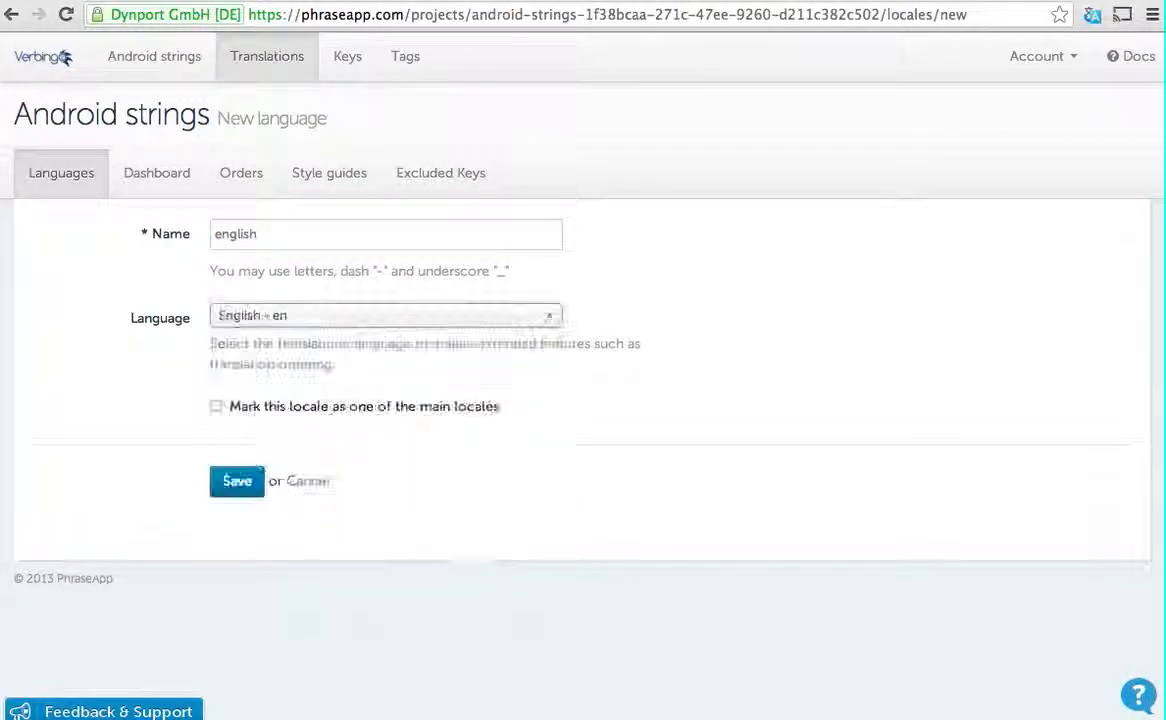
left_click(258, 406)
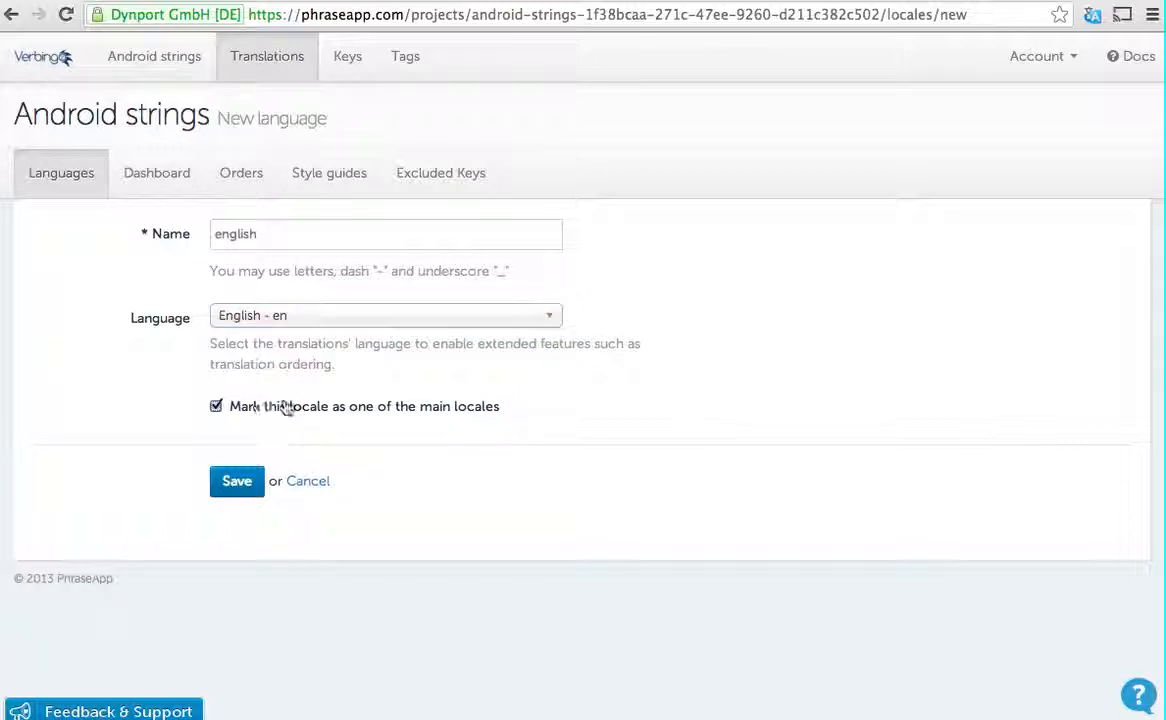
left_click(238, 485)
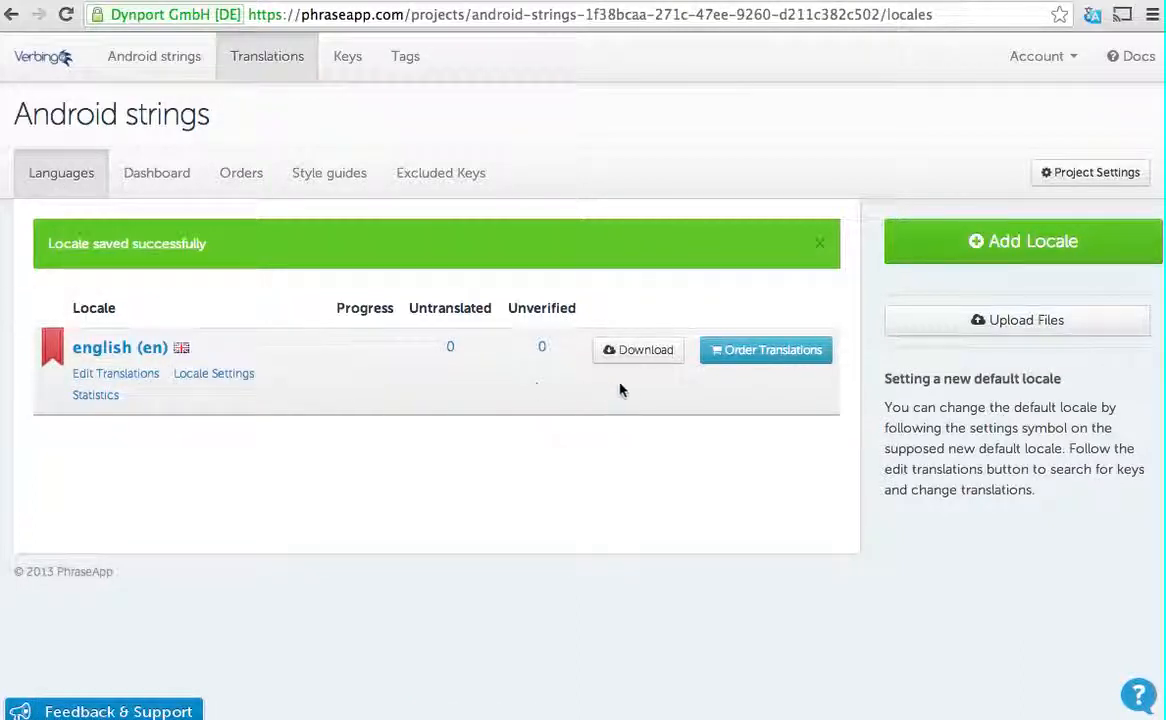
Start a second locale in the Android strings project and name it "chinese"
left_click(1030, 244)
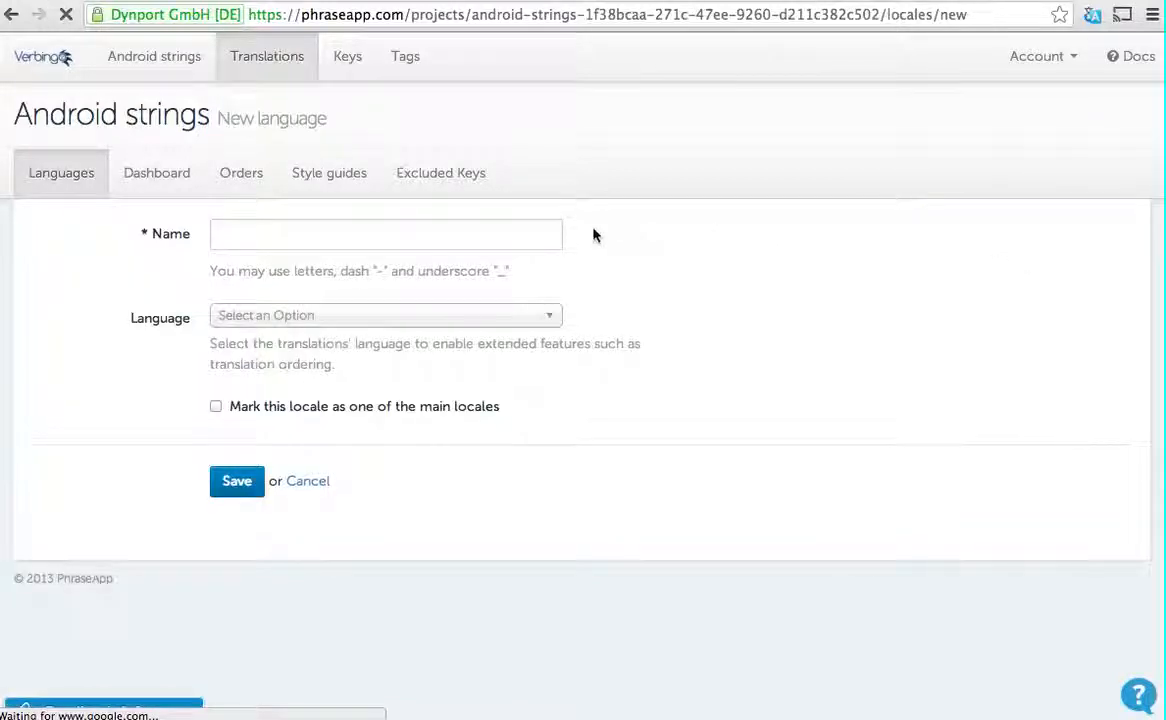
left_click(493, 234)
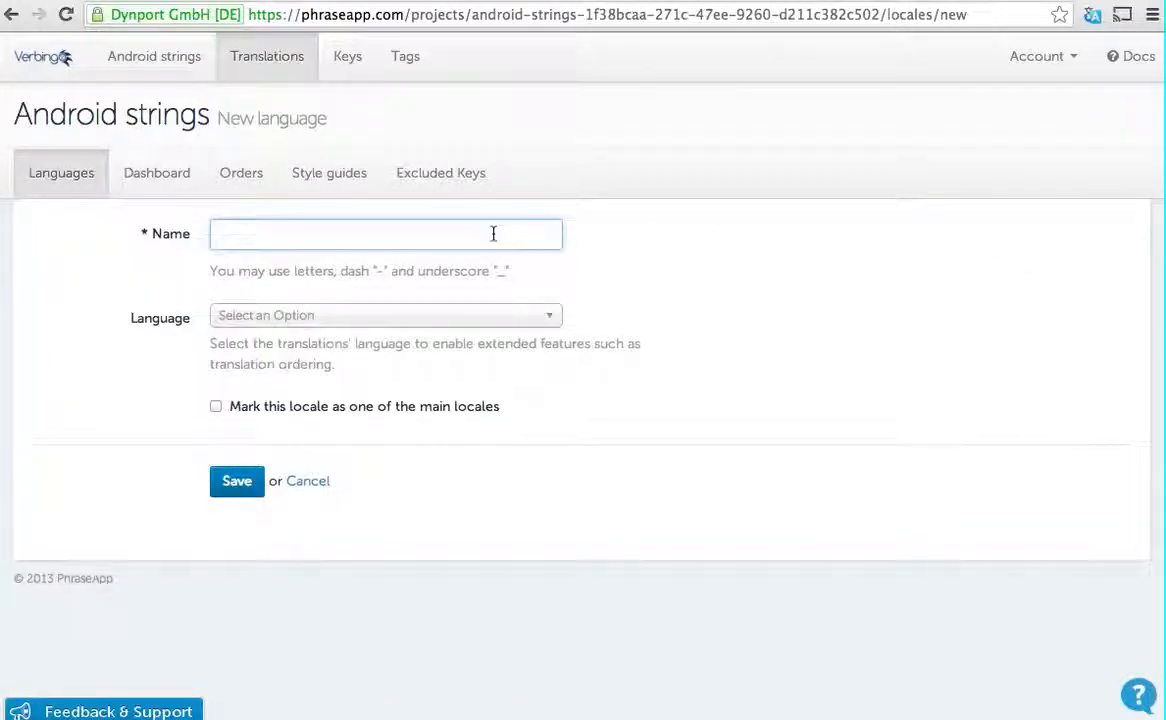
type("c")
key("Down")
key("Return")
Set the locale's language to Chinese, China - zh-CN, mark it as one of the main locales, and save it
left_click(399, 320)
type("ch")
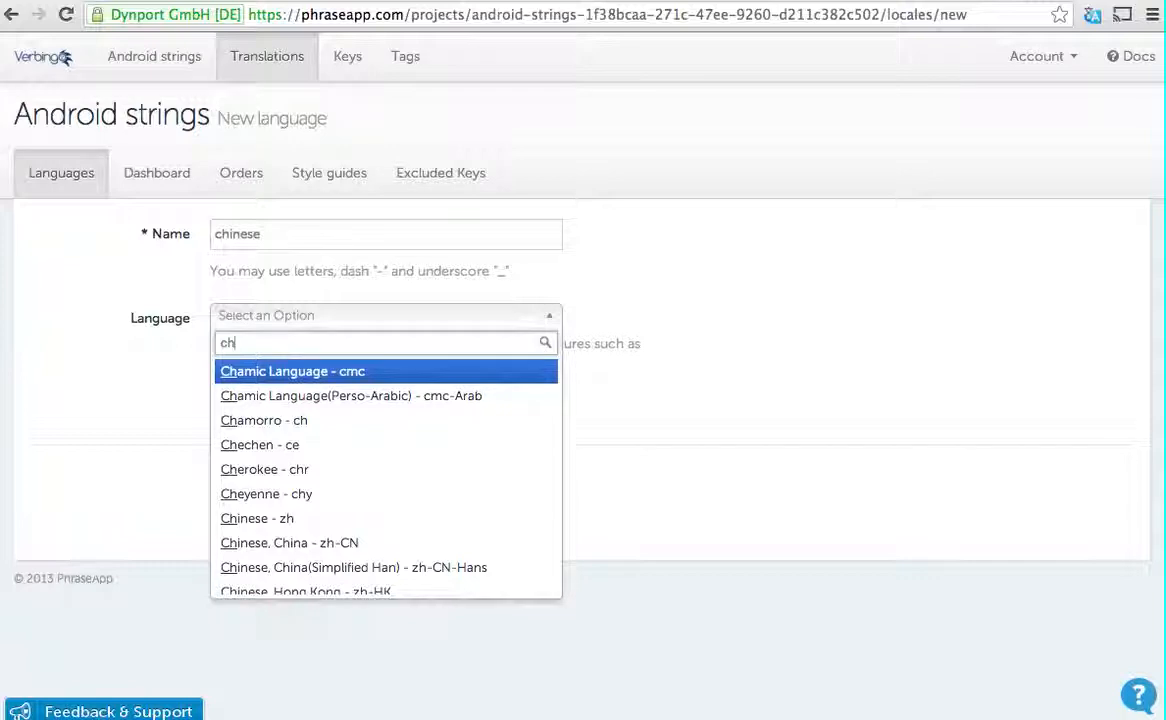
type("i")
key("Down")
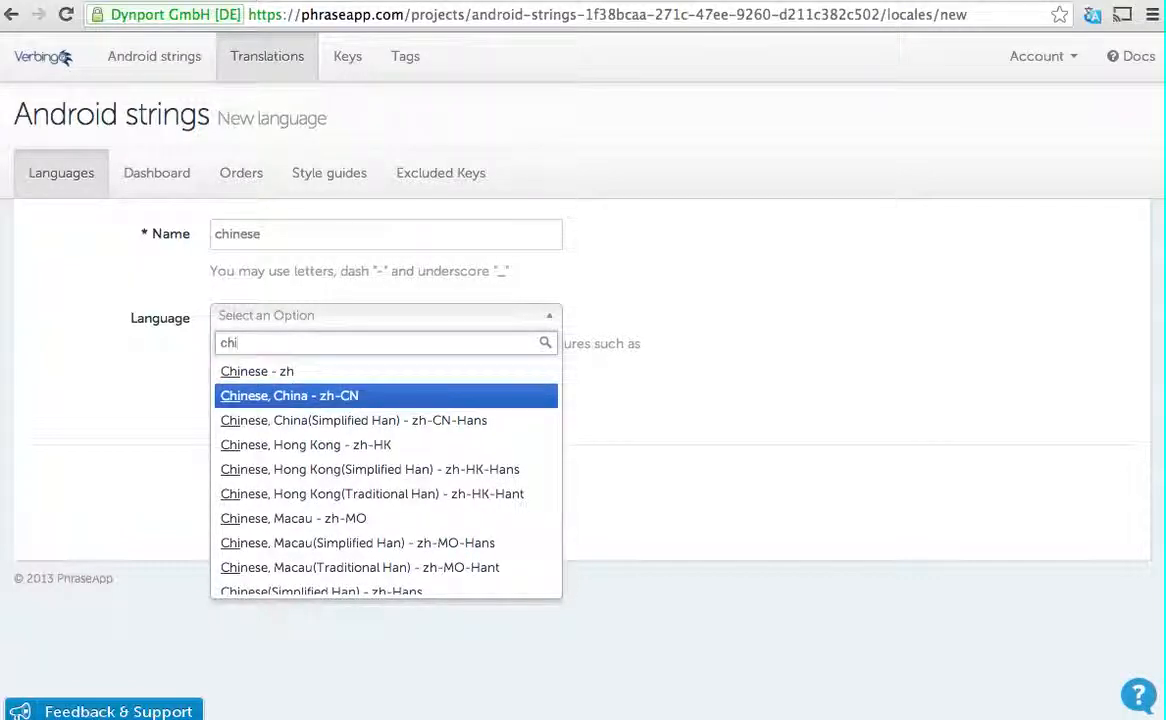
key("Return")
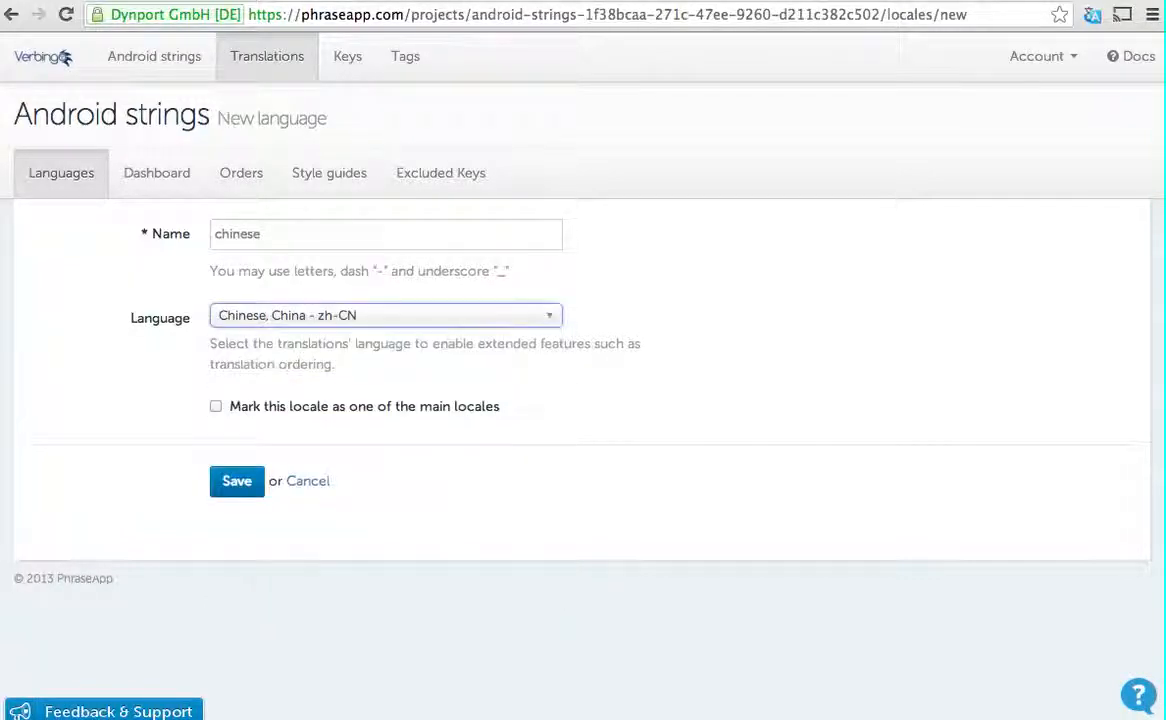
left_click(325, 408)
left_click(237, 488)
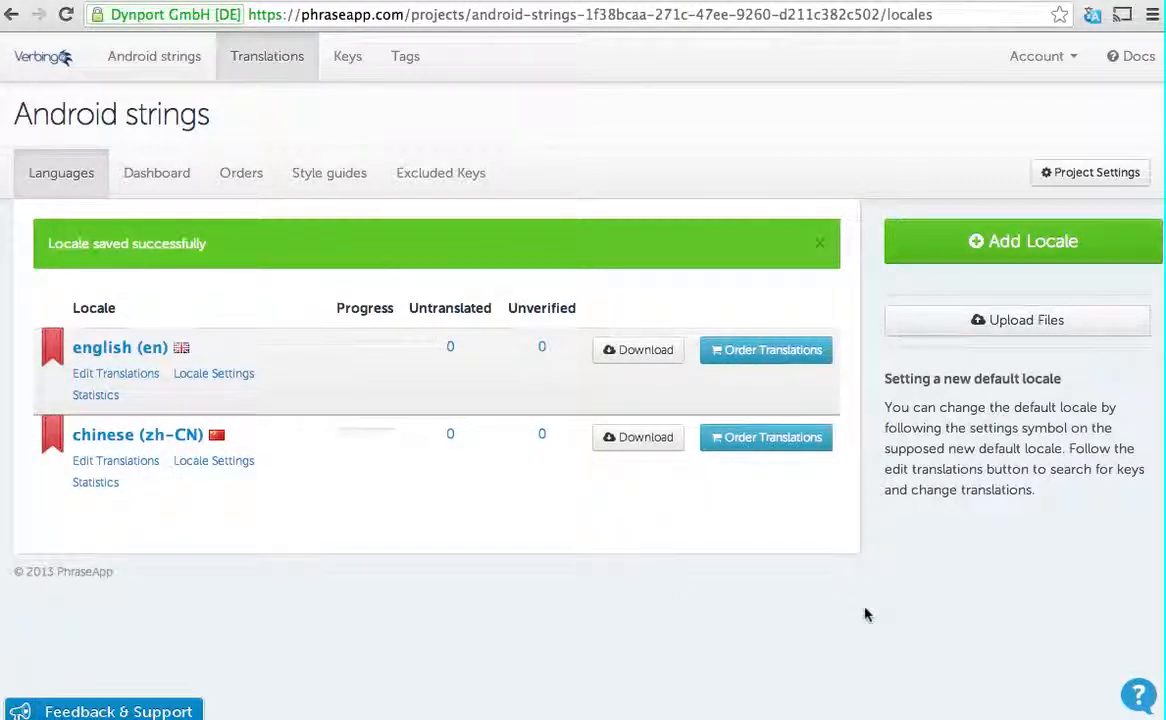
Start a file upload for the project and choose the file "Android strings demo.xml"
left_click(1016, 322)
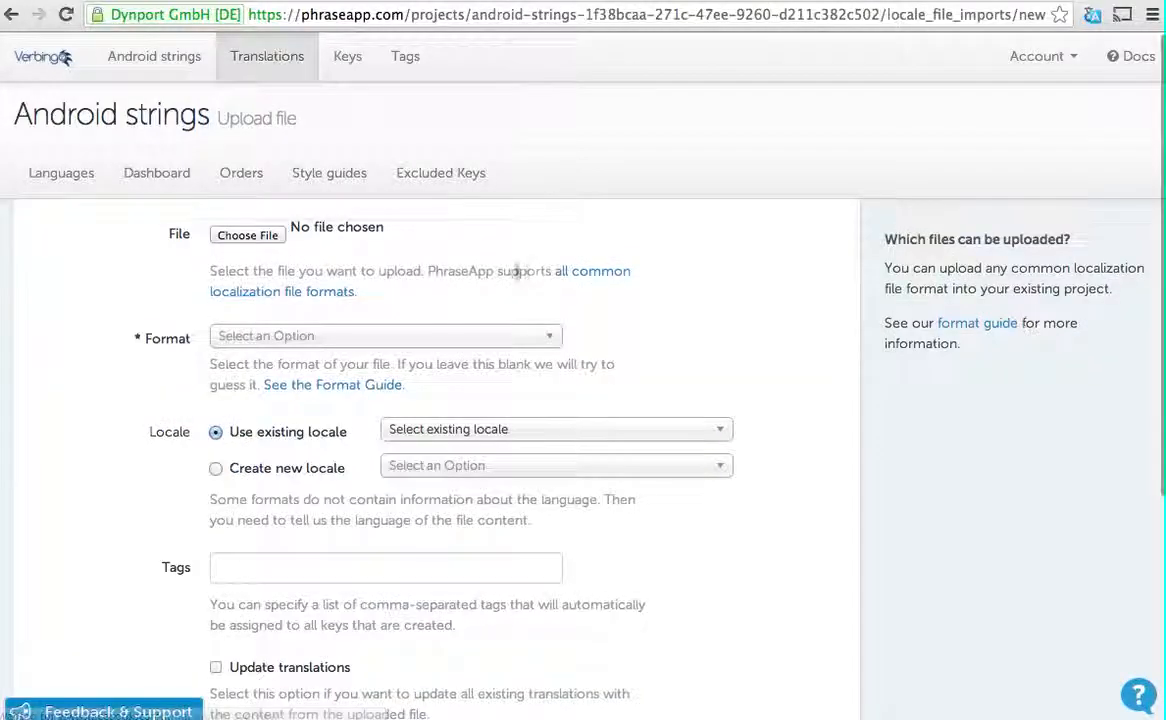
scroll(483, 275, "down", 3)
scroll(483, 275, "up", 3)
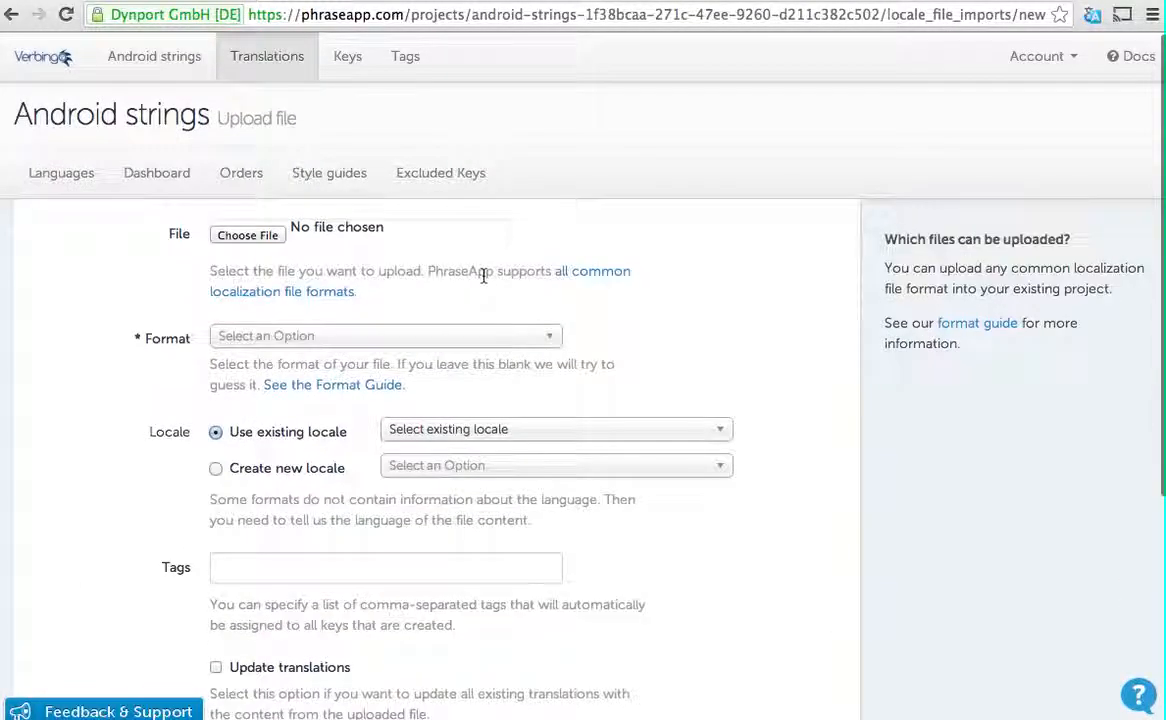
left_click(246, 236)
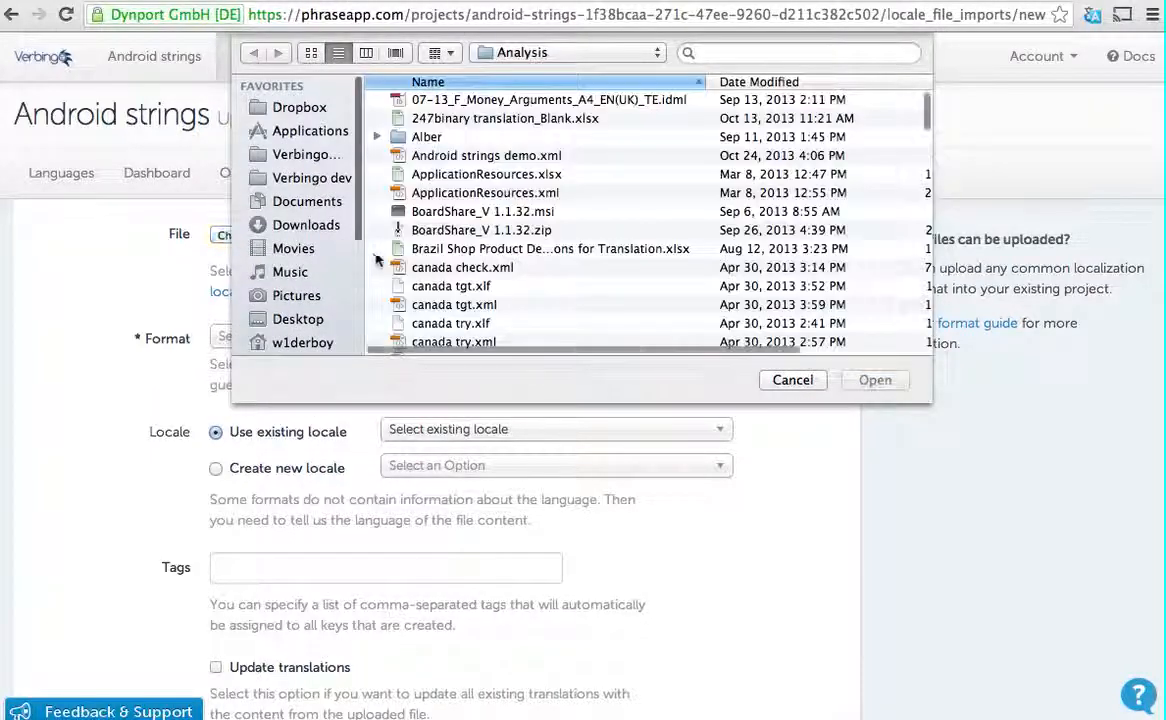
double_click(466, 158)
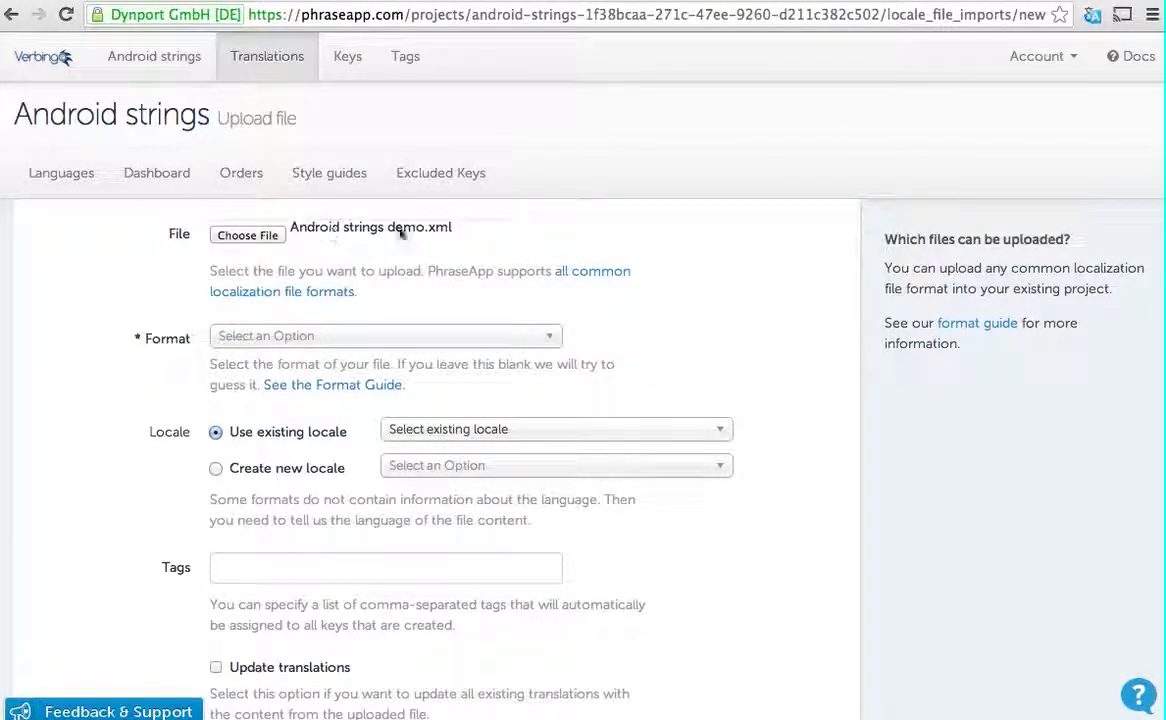
Set the upload's format to Android Strings (.xml), assign it to the existing english locale, and import the file
left_click(380, 338)
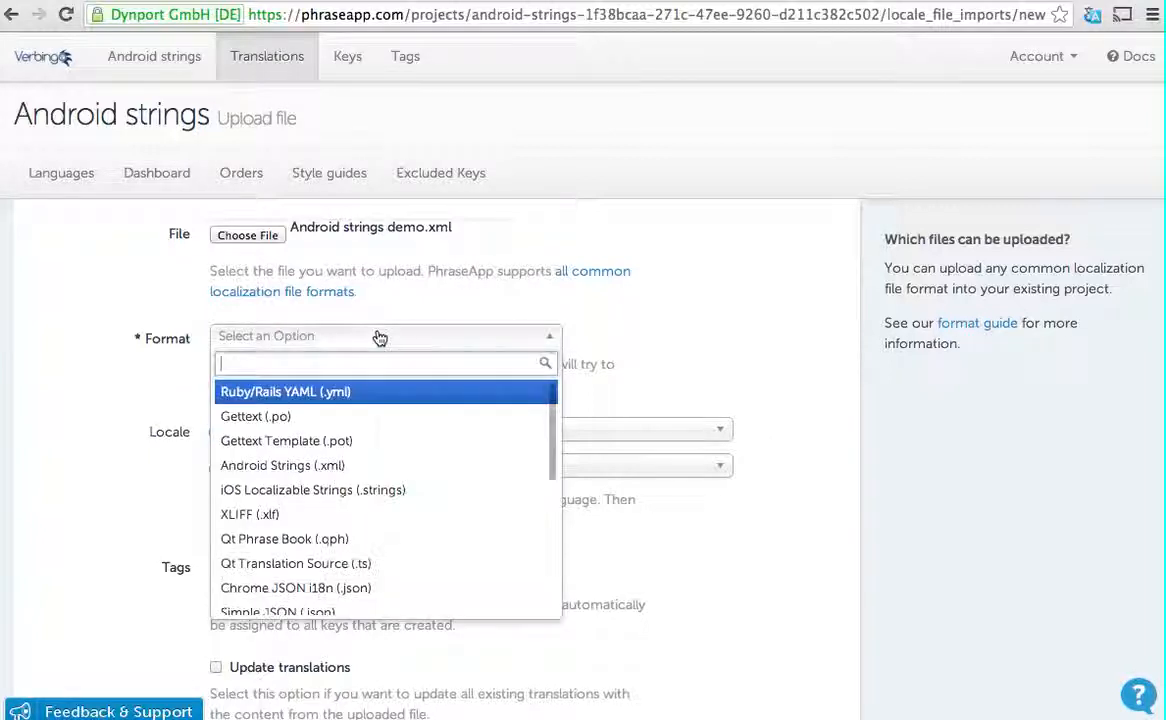
left_click(355, 472)
scroll(600, 355, "down", 2)
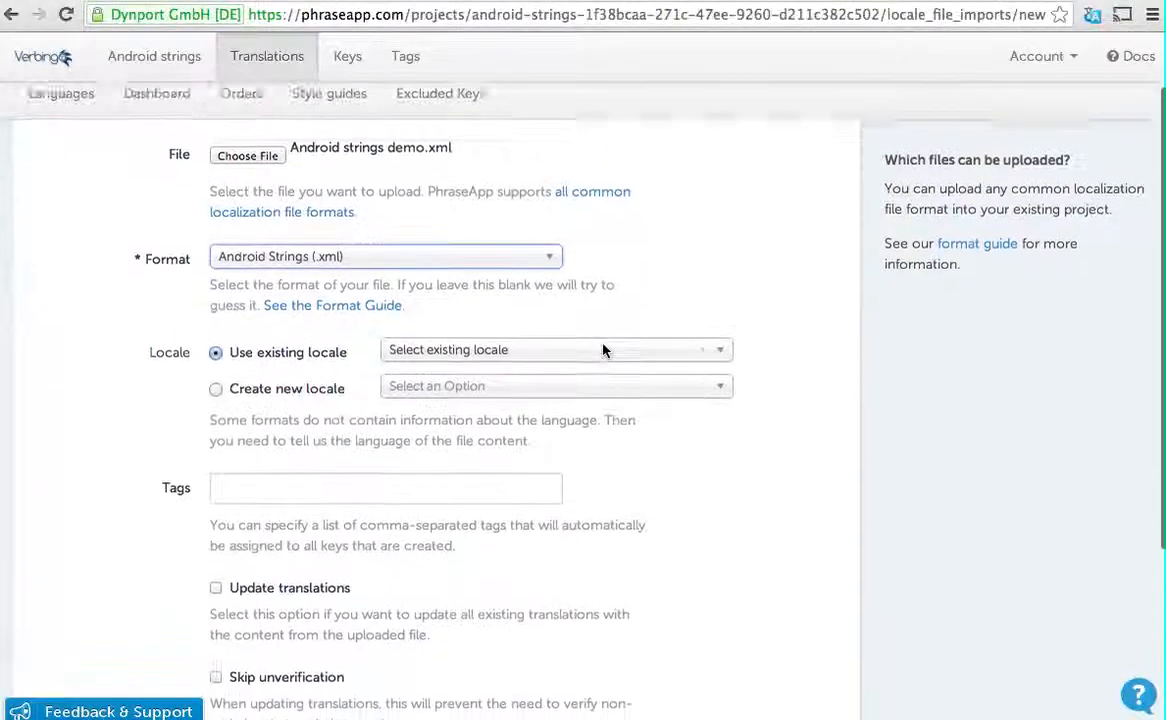
left_click(557, 338)
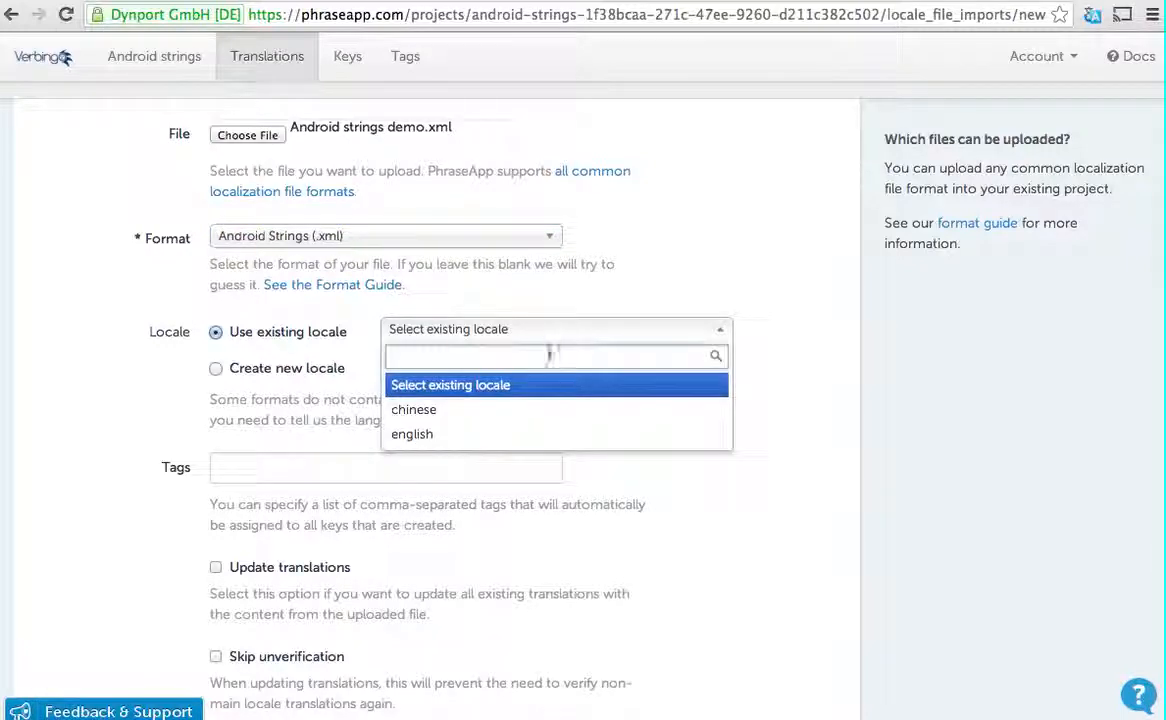
left_click(528, 434)
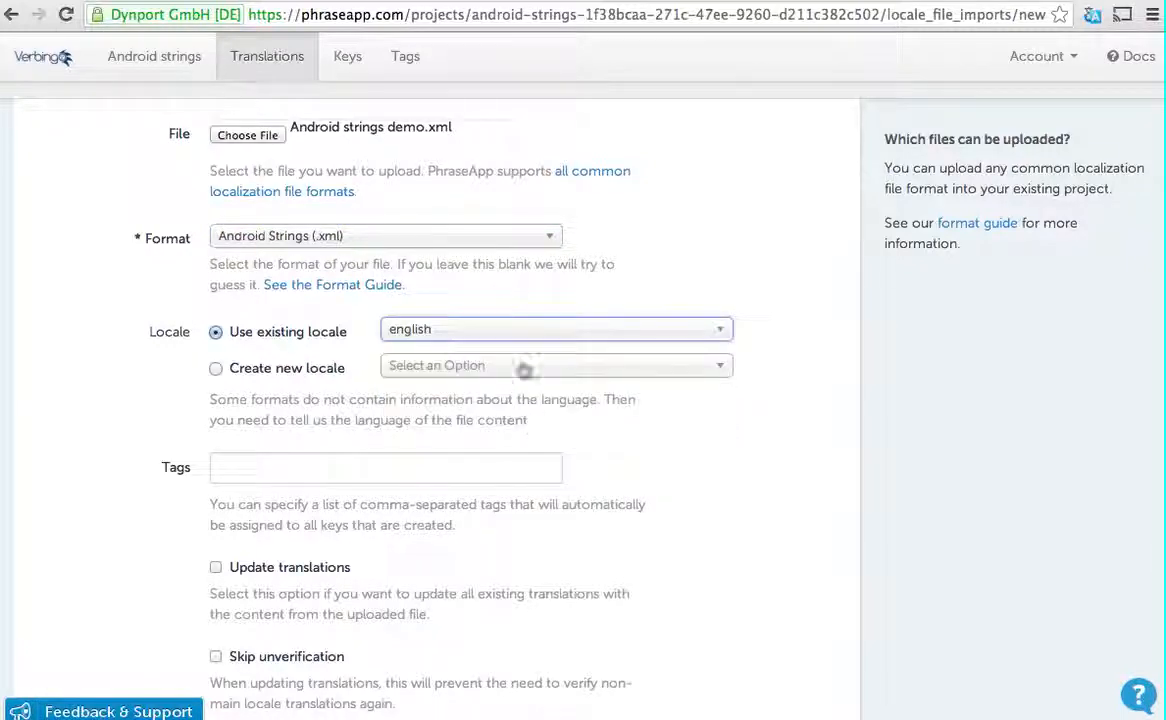
scroll(566, 435, "down", 2)
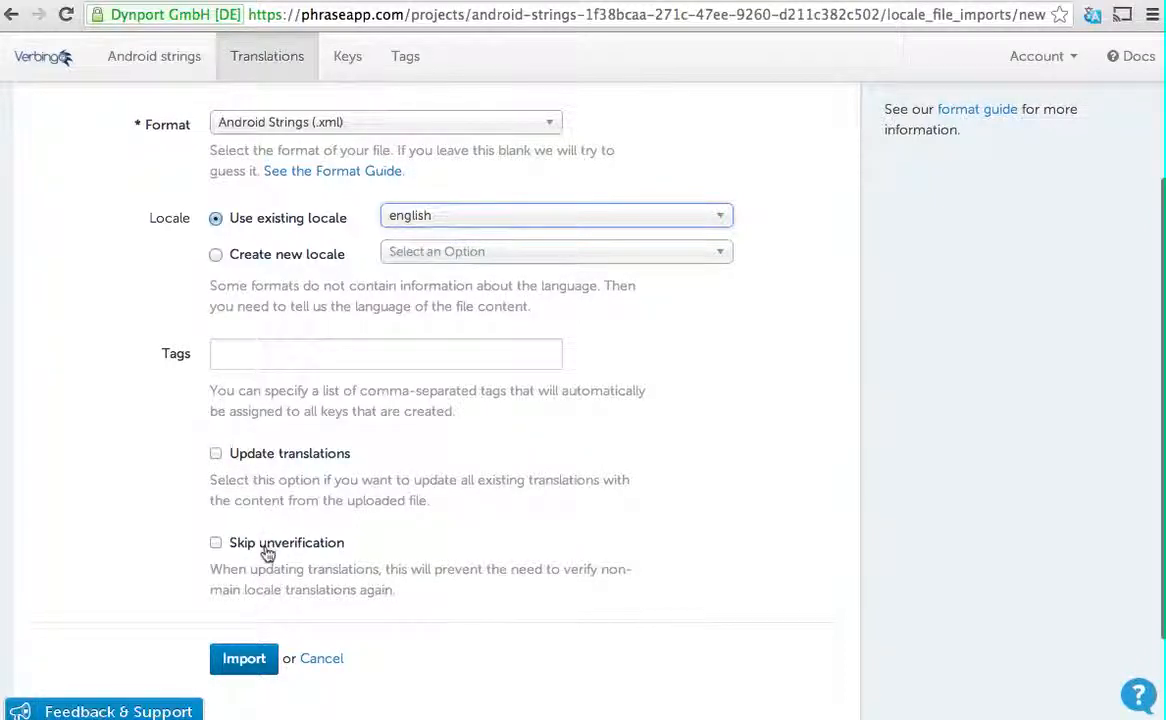
left_click(243, 658)
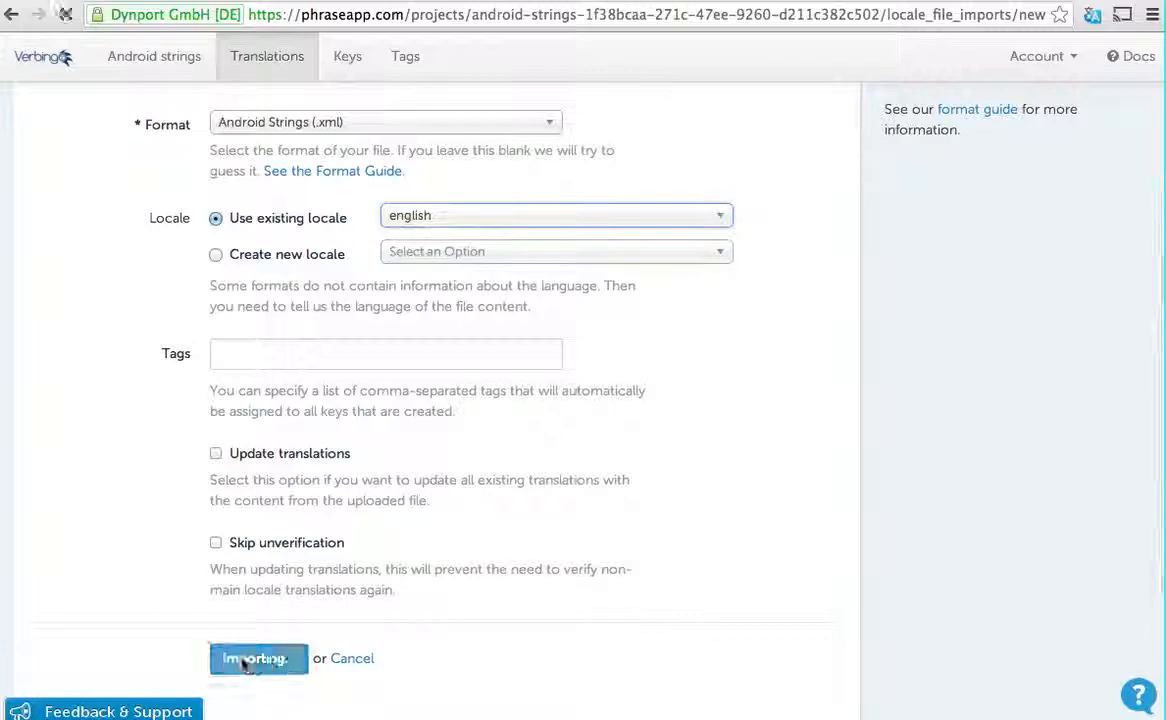
scroll(670, 561, "up", 5)
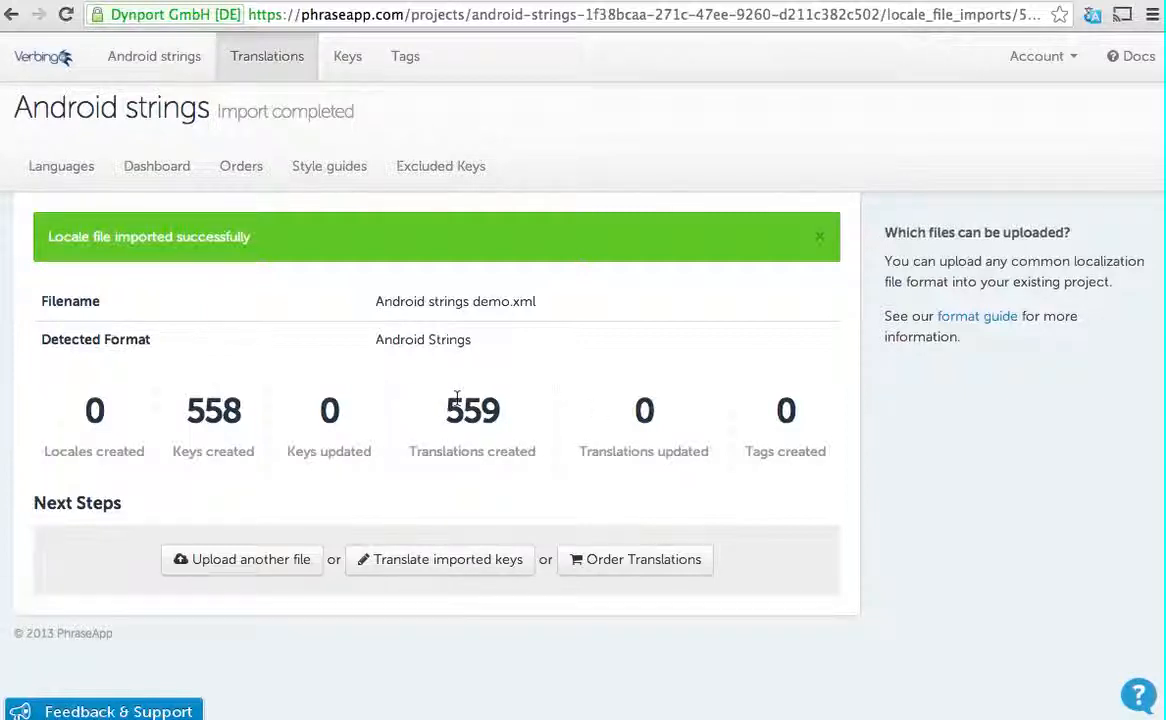
Create a translation order for the imported keys with chinese as the target locale and continue to the order confirmation
left_click(637, 560)
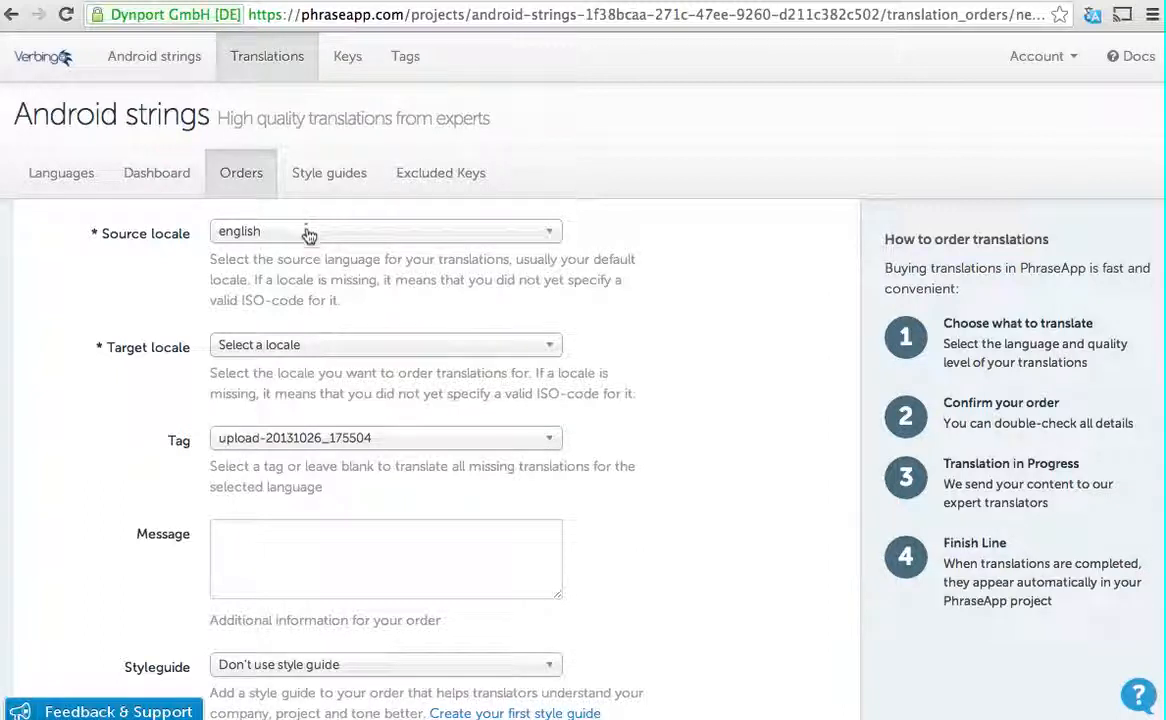
left_click(300, 350)
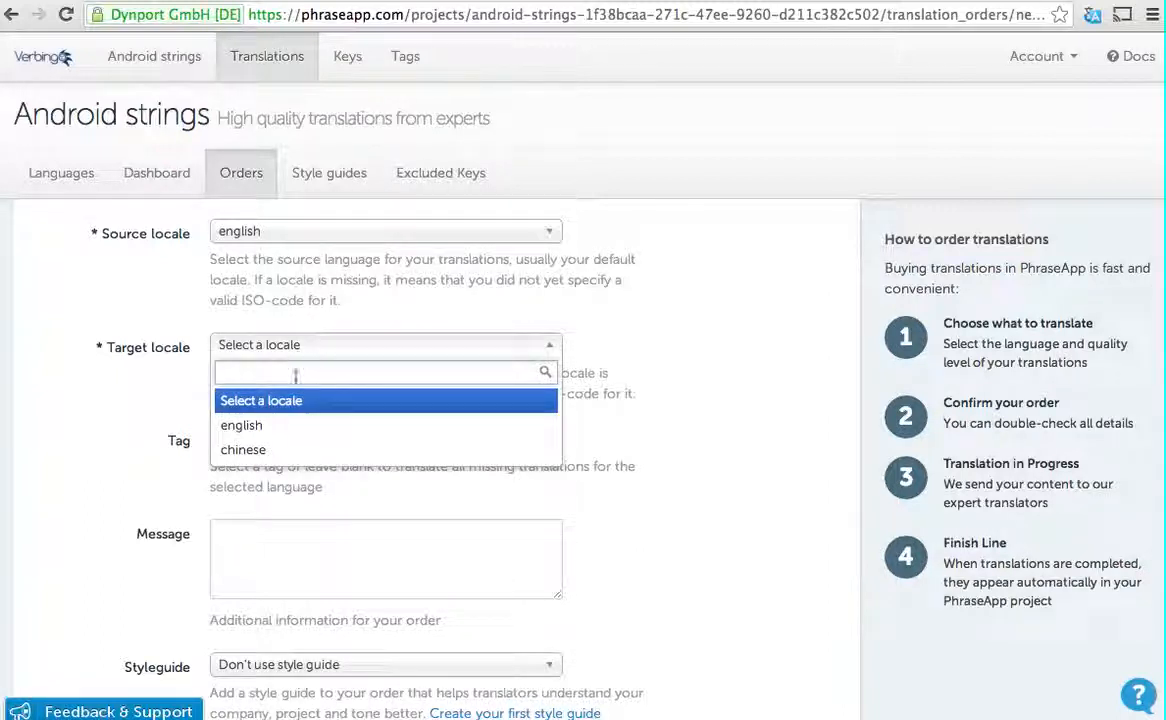
left_click(268, 449)
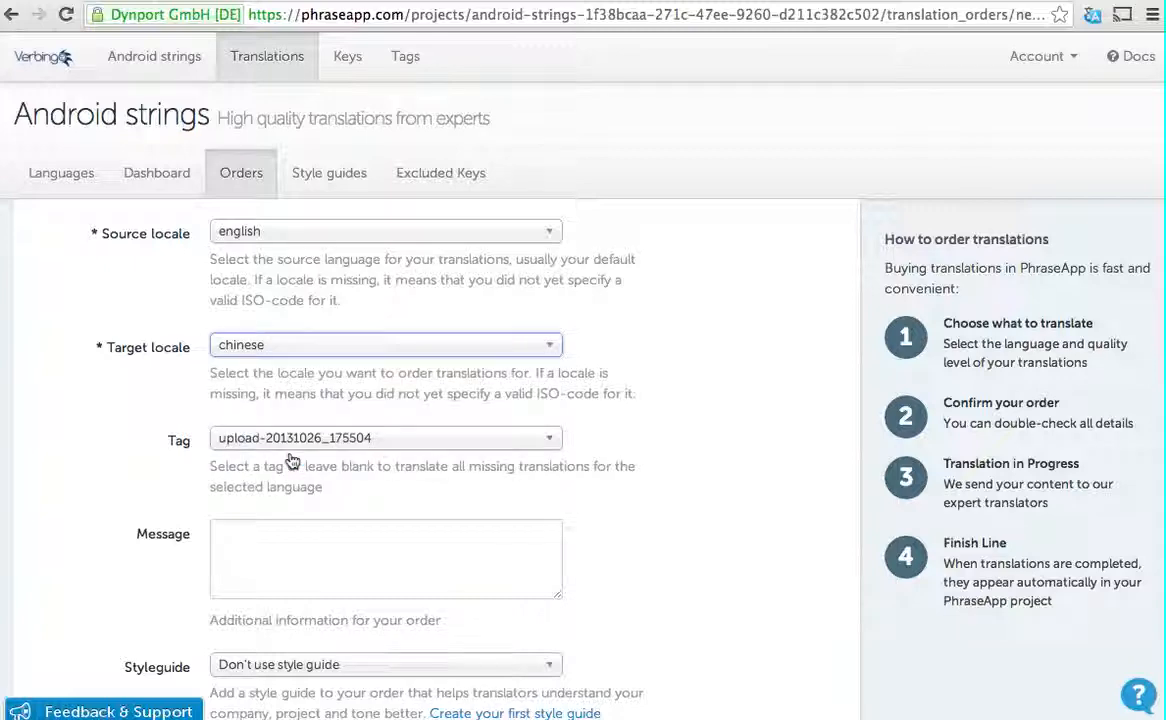
scroll(668, 485, "down", 2)
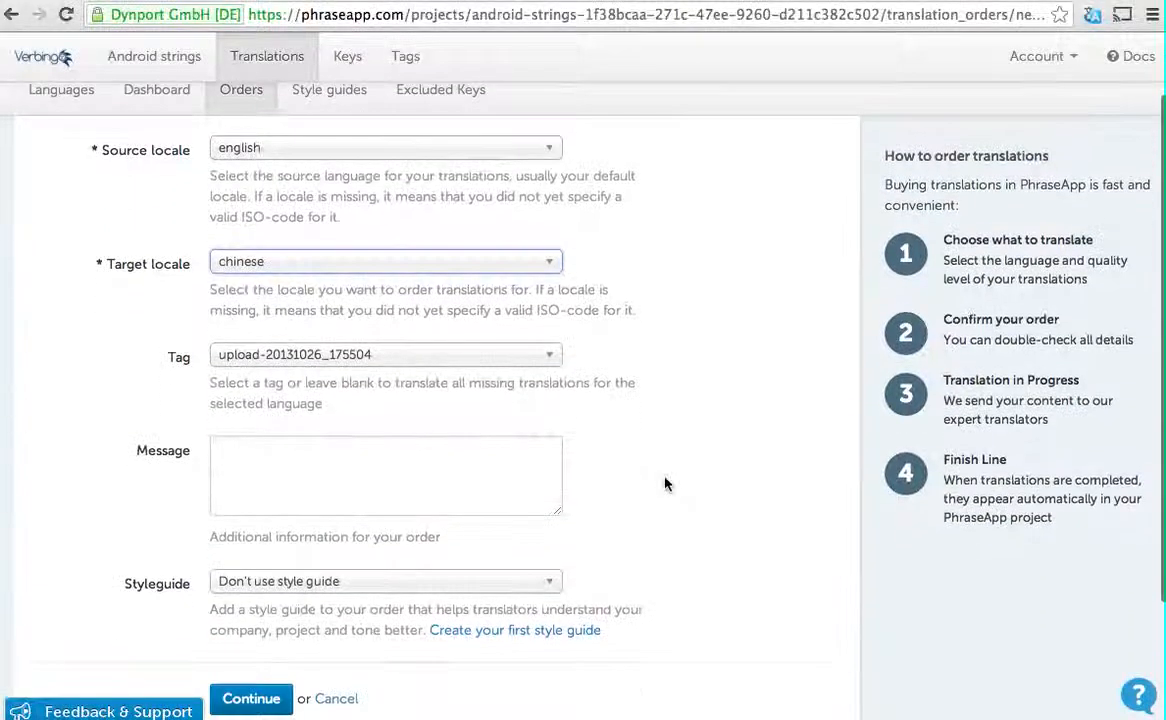
scroll(280, 485, "down", 1)
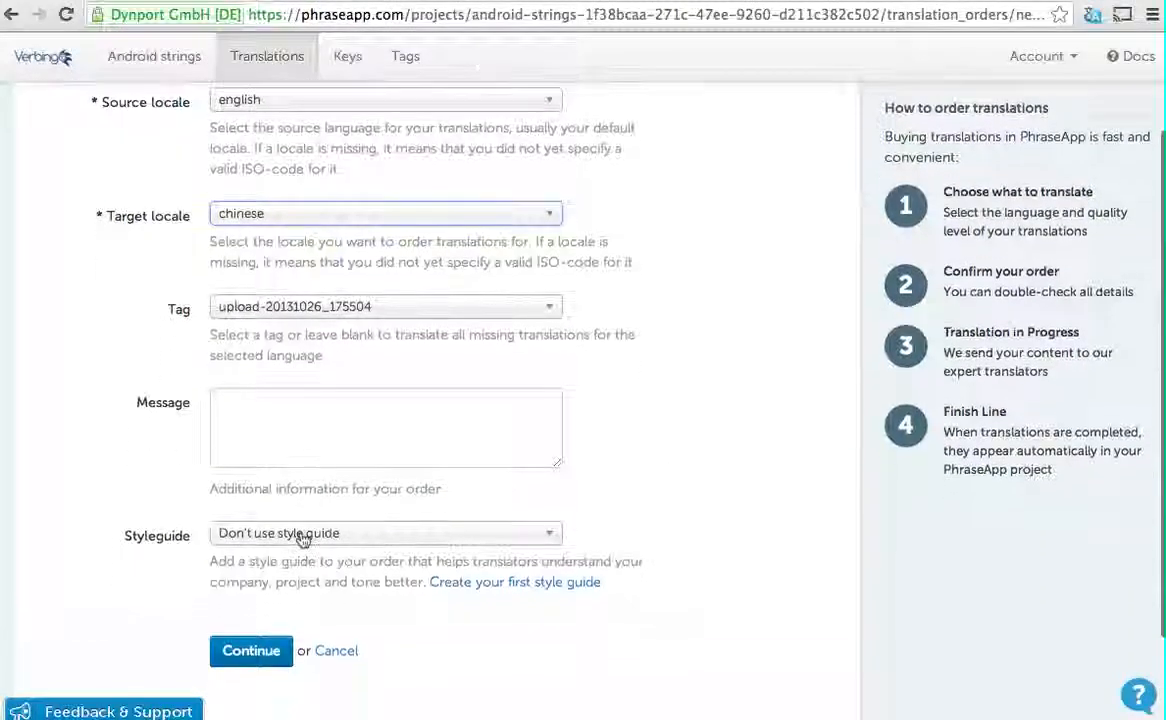
left_click(258, 651)
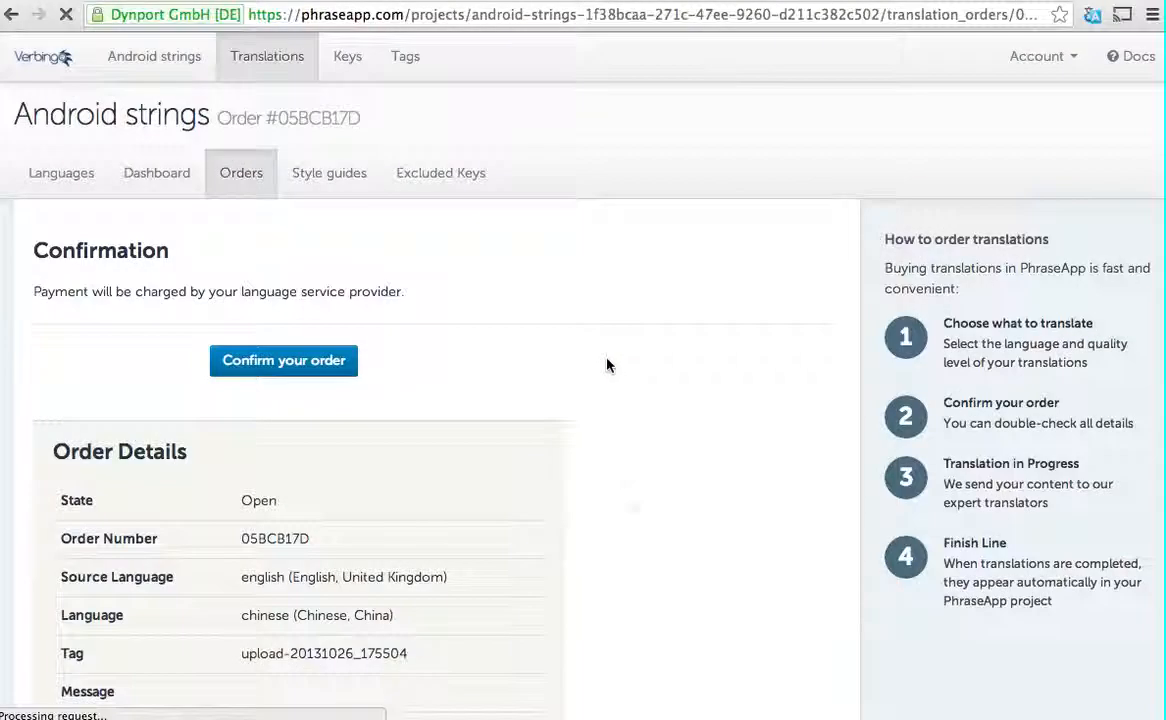
Review the translation order's details down to the word count and confirm the order
scroll(607, 365, "down", 1)
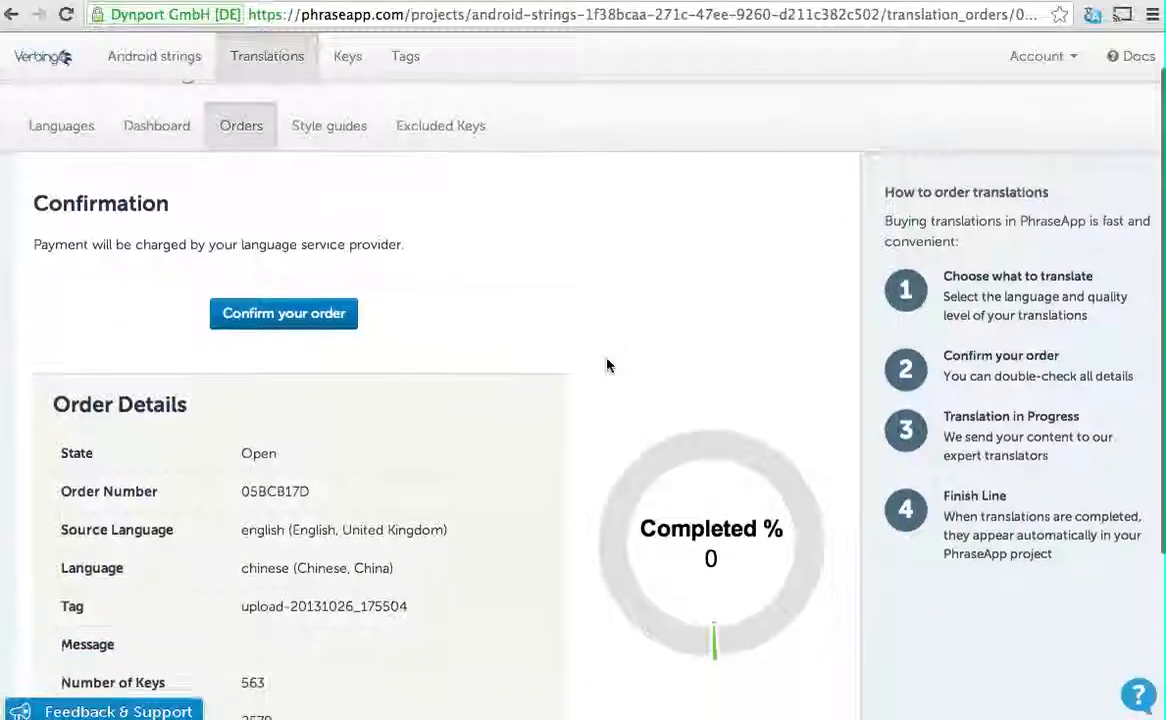
scroll(607, 365, "down", 1)
scroll(607, 365, "down", 2)
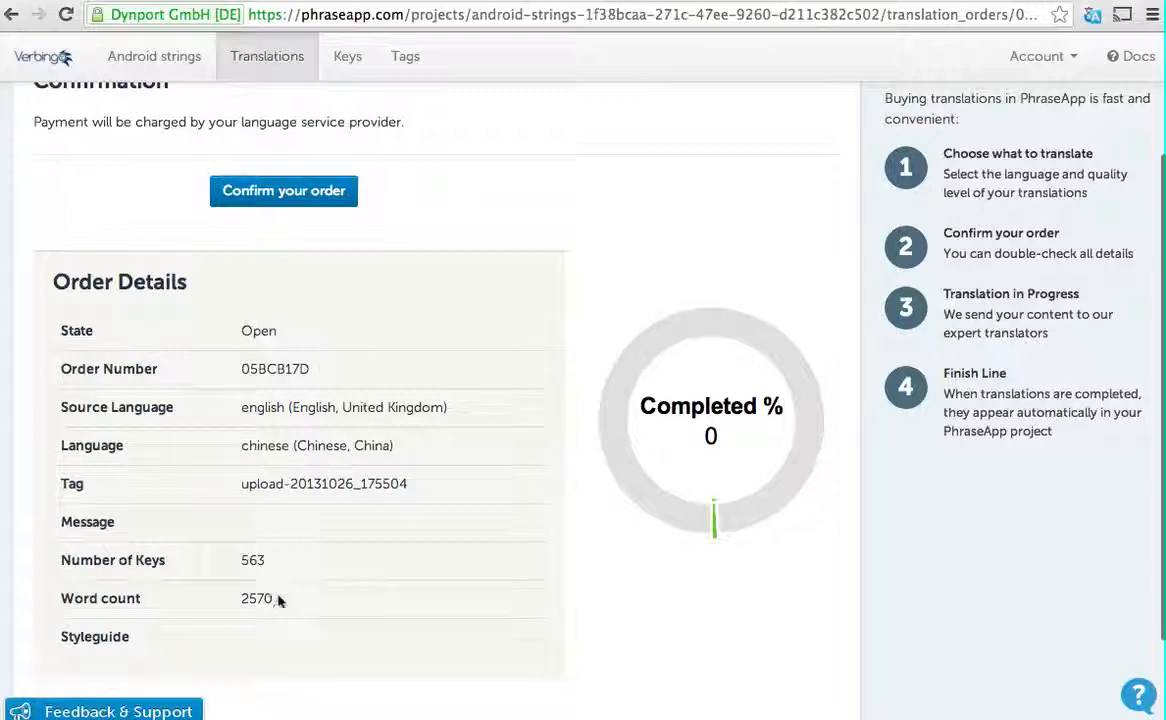
left_click(280, 193)
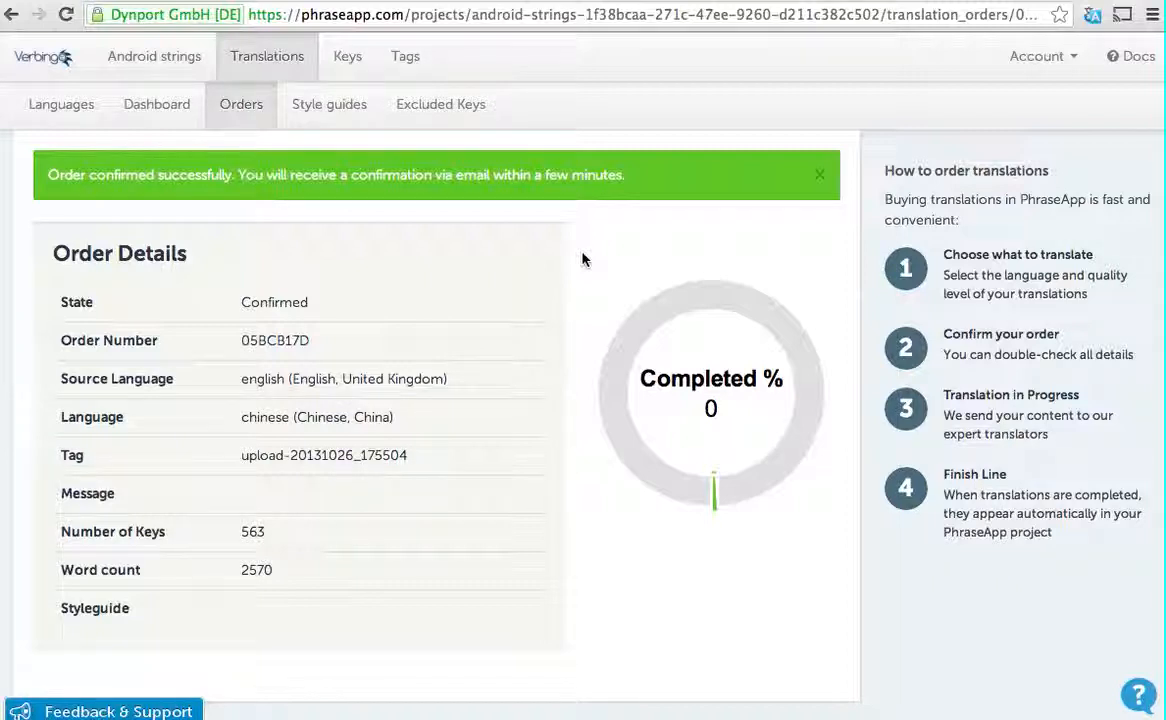
scroll(583, 260, "down", 1)
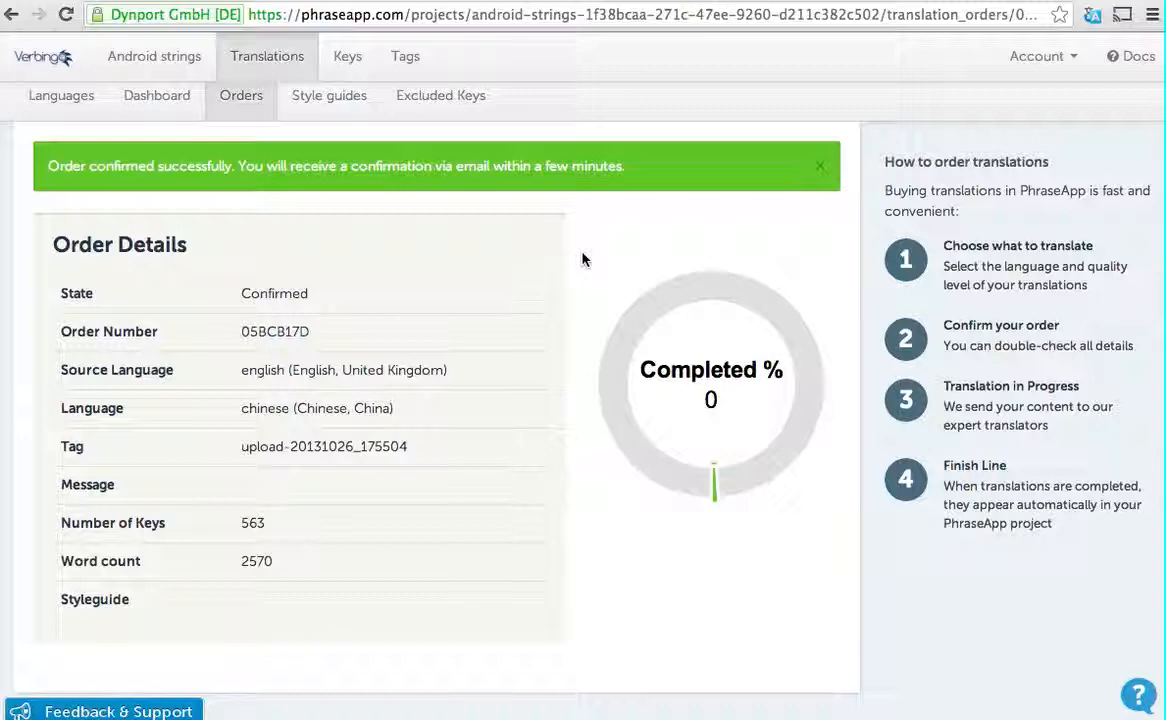
scroll(583, 260, "down", 2)
scroll(583, 260, "up", 3)
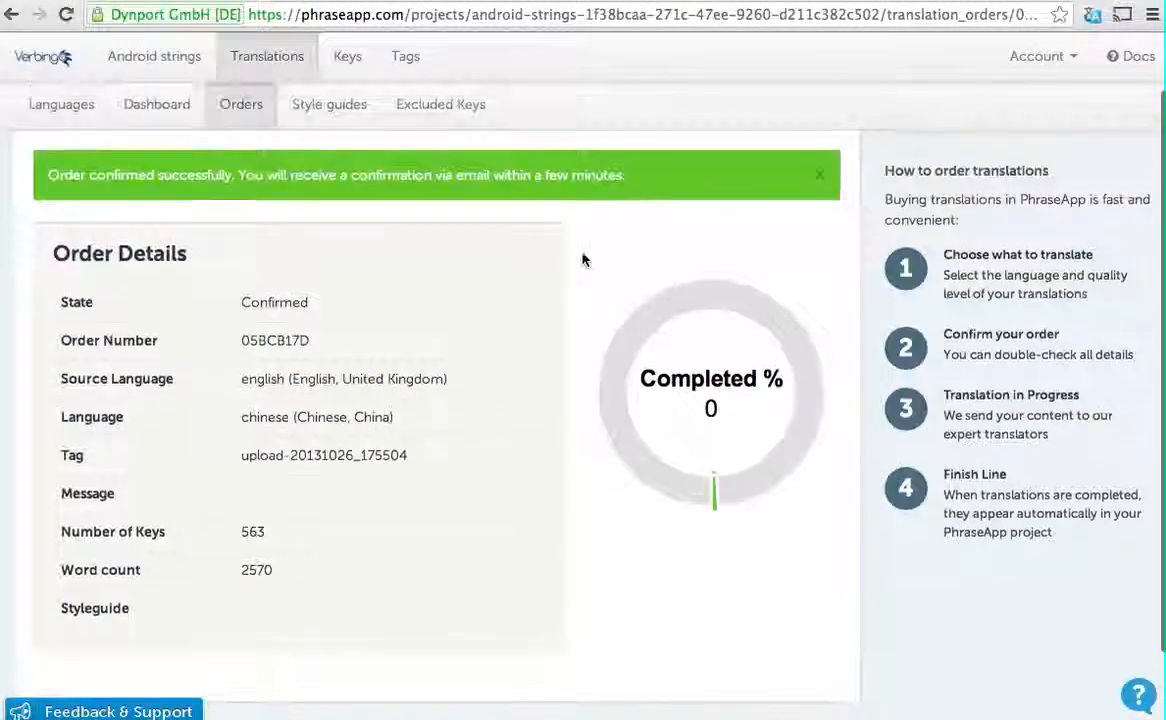
scroll(583, 260, "up", 4)
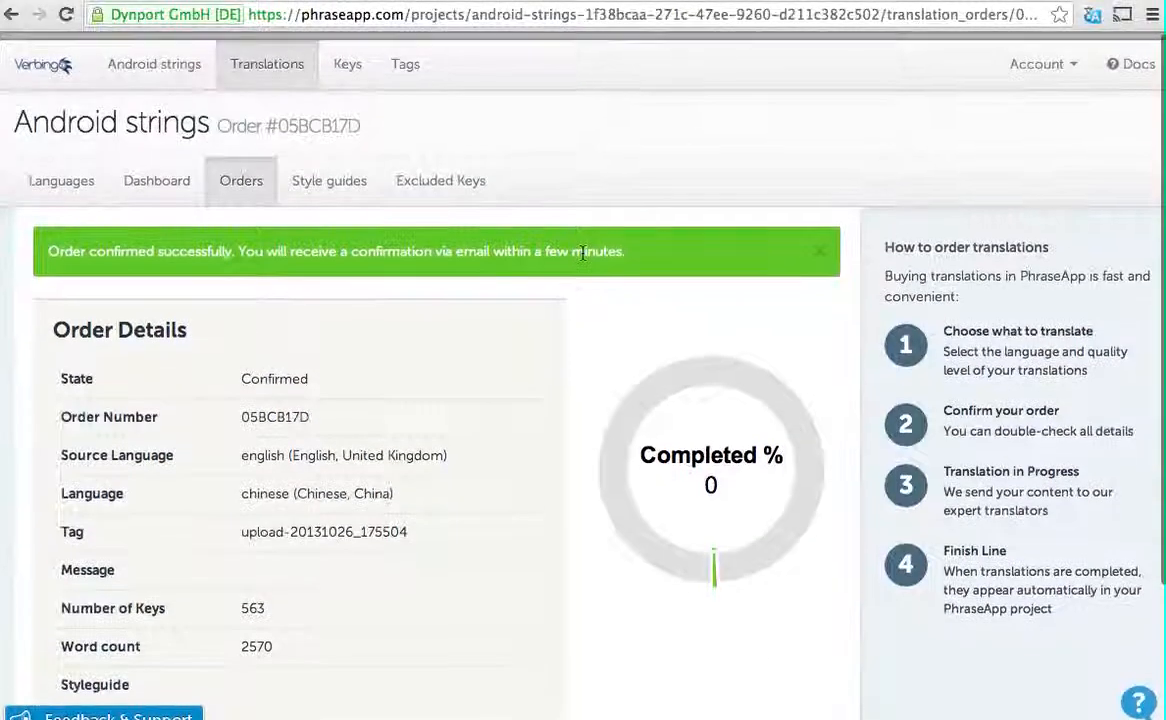
scroll(584, 256, "down", 1)
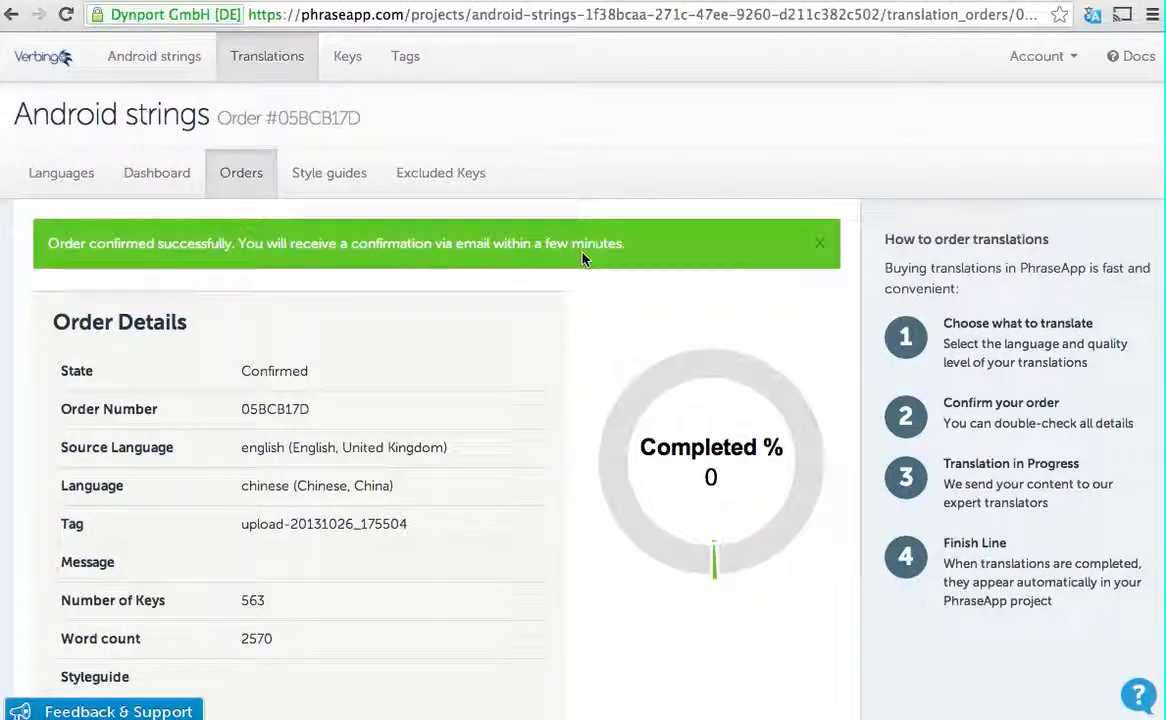
Check the project's locale list and dashboard, and return to the projects overview
left_click(75, 175)
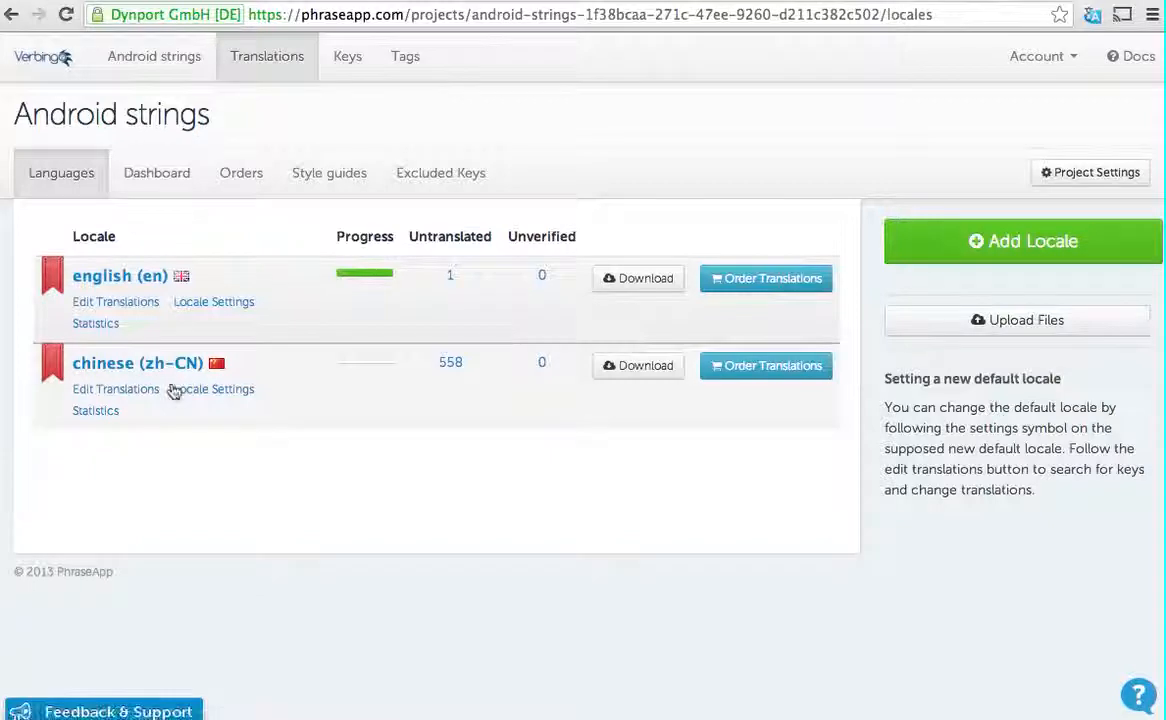
left_click(147, 175)
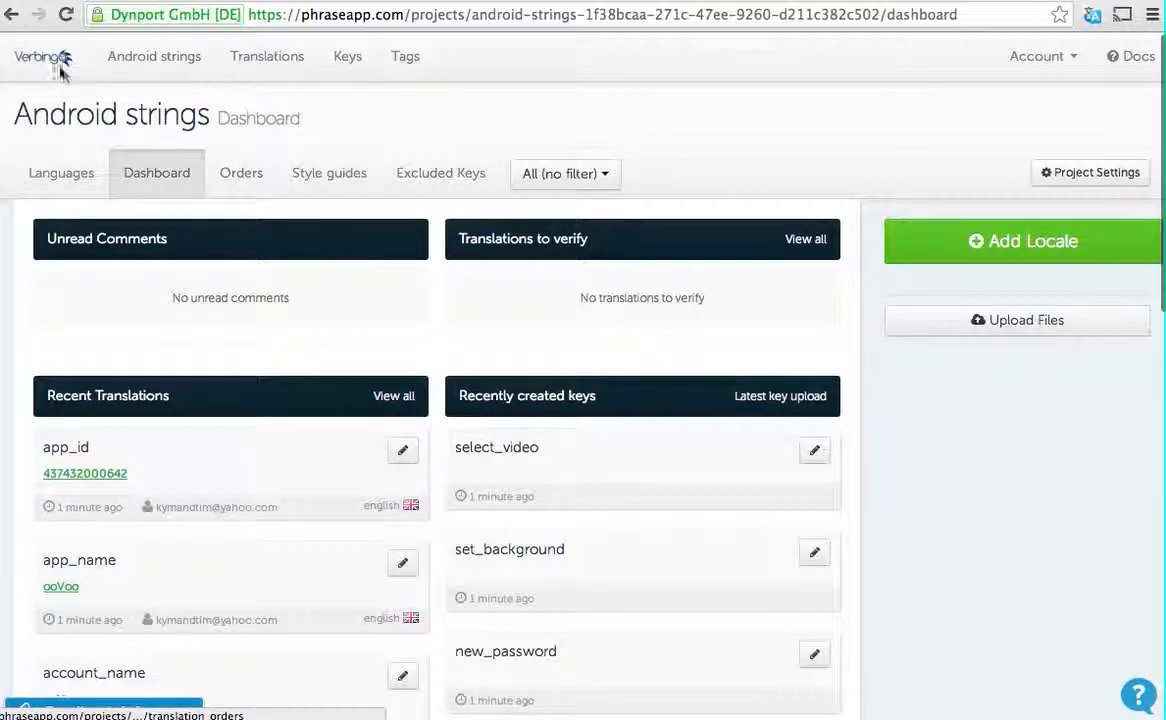
left_click(27, 62)
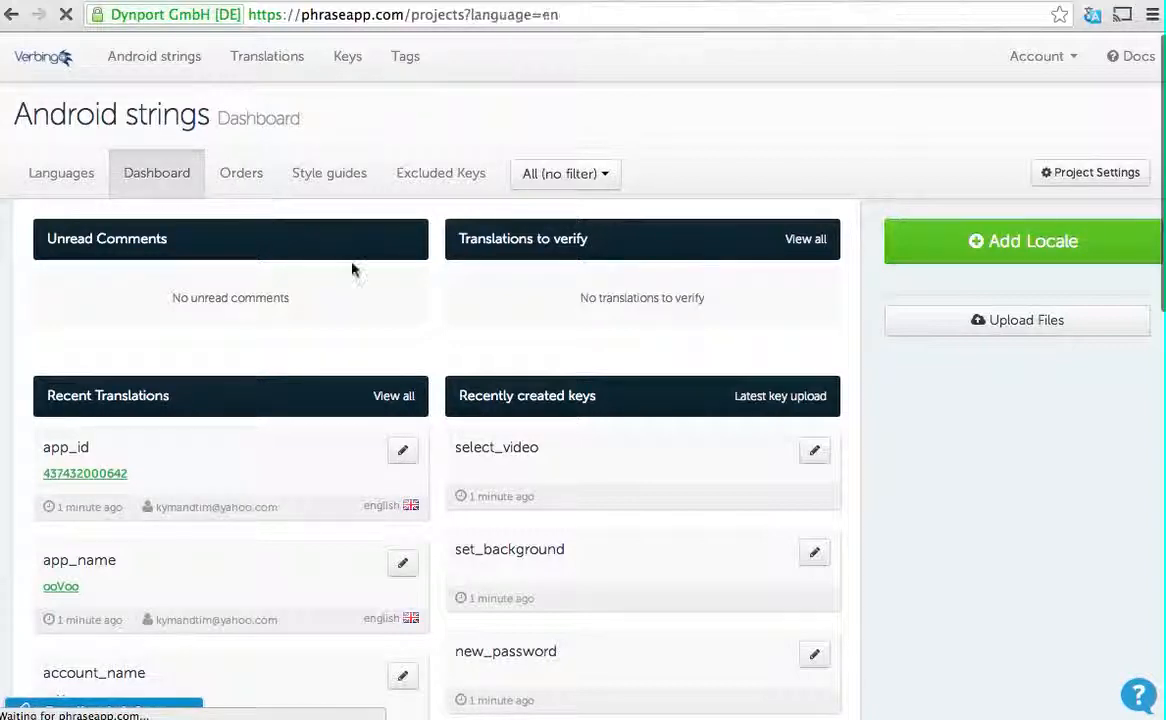